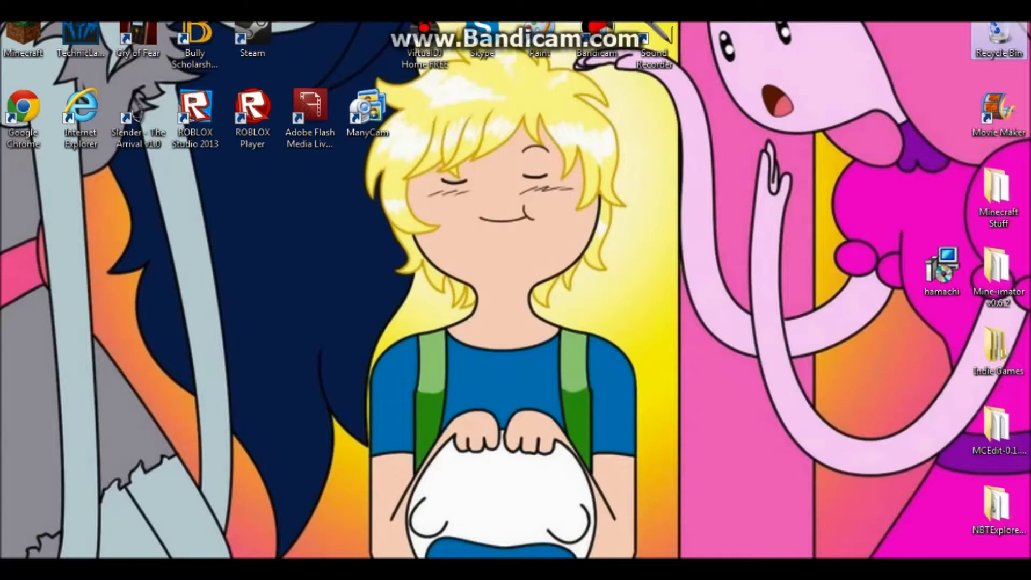
# - Create a desktop folder named 'Hexxit Server' and place it beside Minecraft Stuff
pyautogui.moveTo(537, 319)
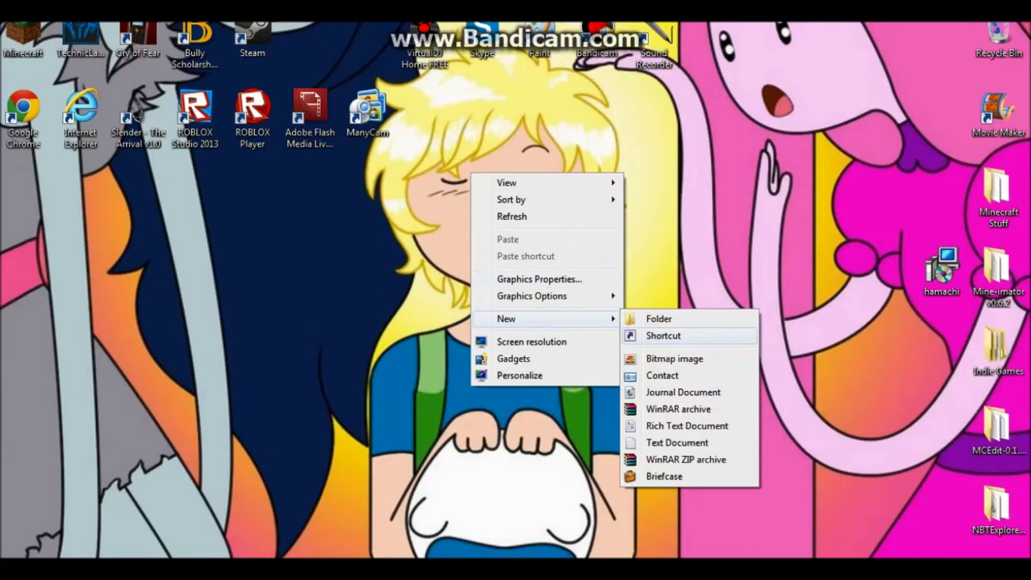
pyautogui.click(658, 318)
pyautogui.write('Hexxit Server')
pyautogui.press('Return')
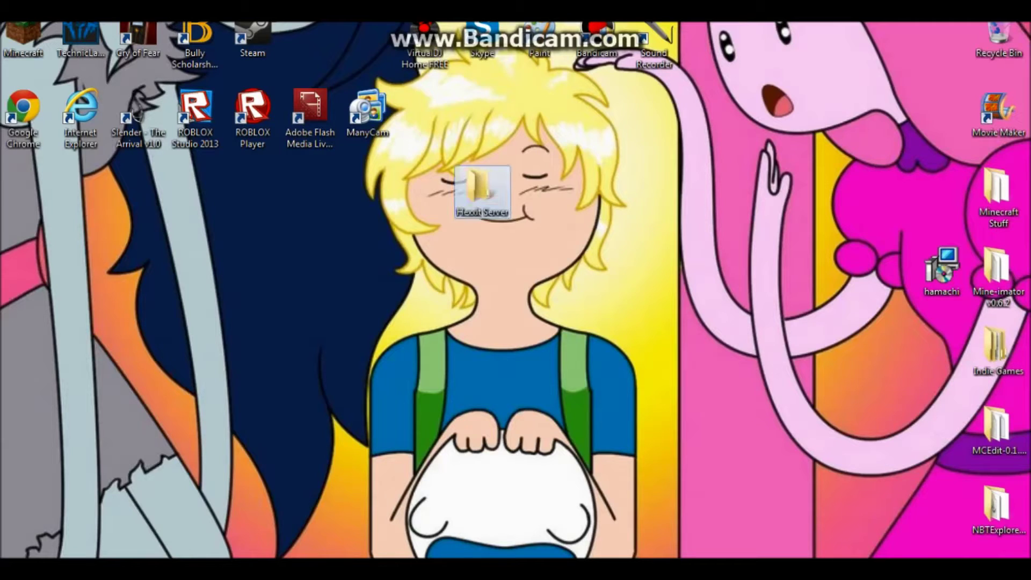
pyautogui.moveTo(482, 191); pyautogui.dragTo(942, 190)
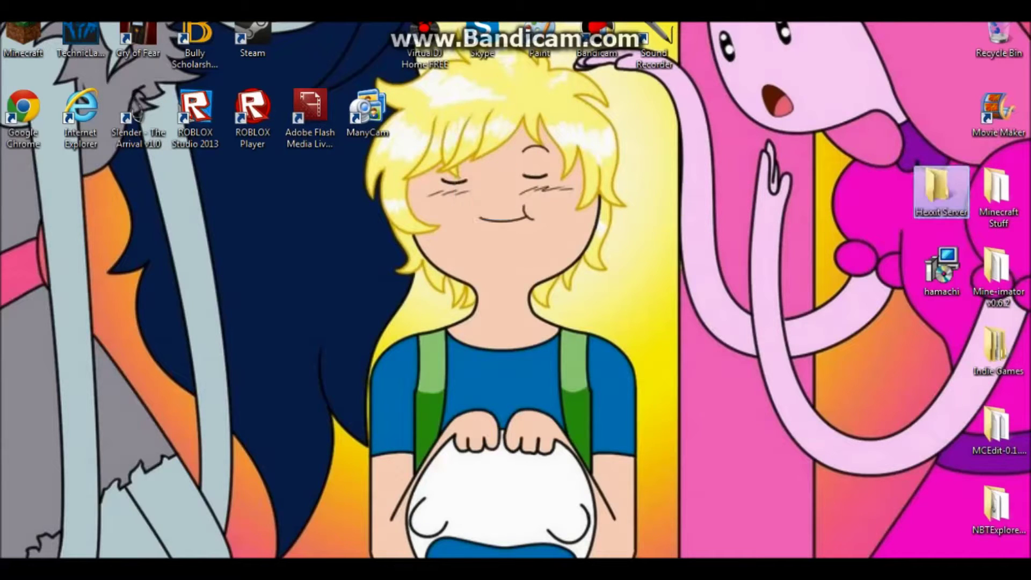
# - Return to the Technic Platform tab and go to the Hexxit modpack page from Modpacks
pyautogui.click(92, 486)
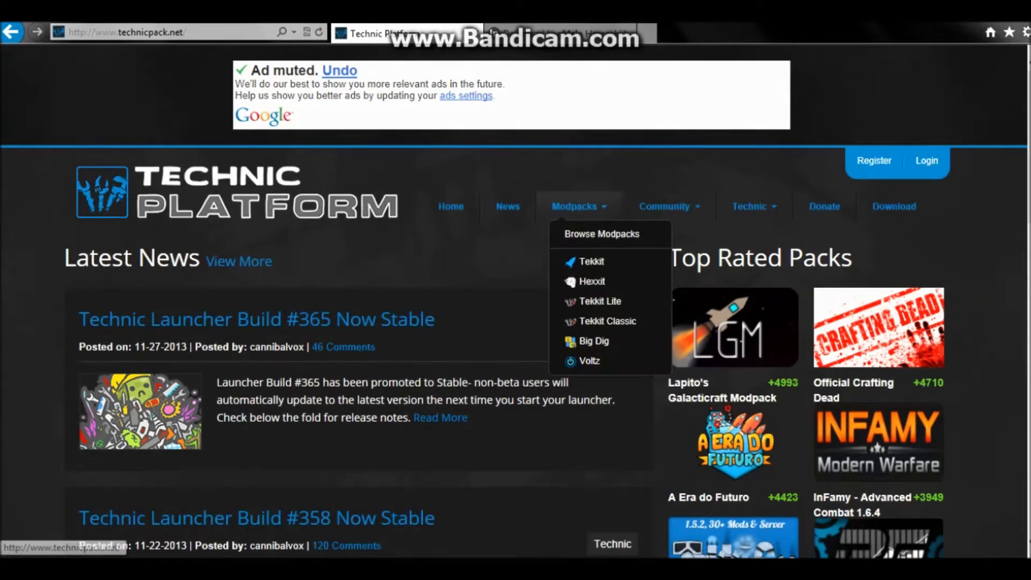
pyautogui.click(558, 34)
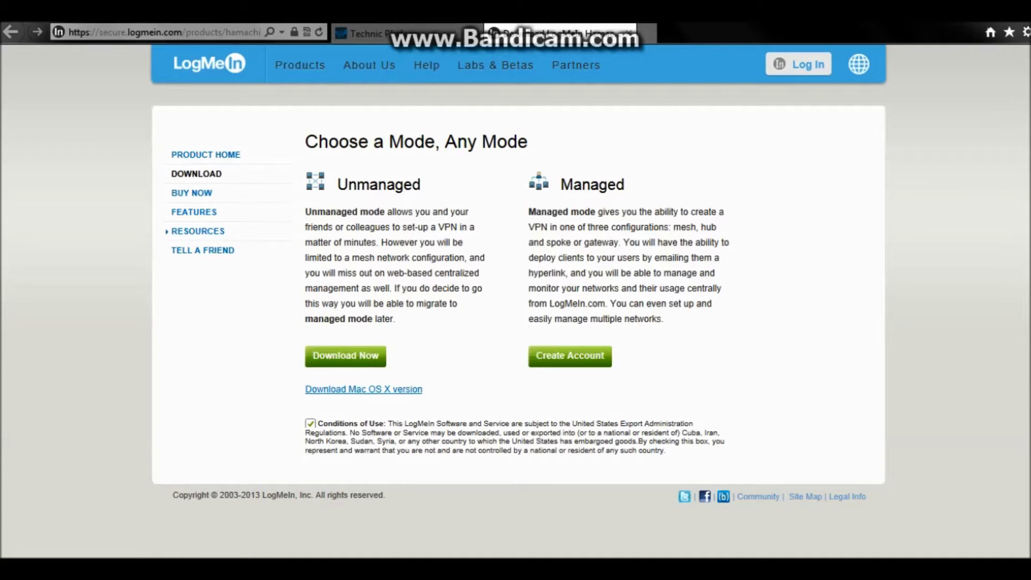
pyautogui.click(376, 33)
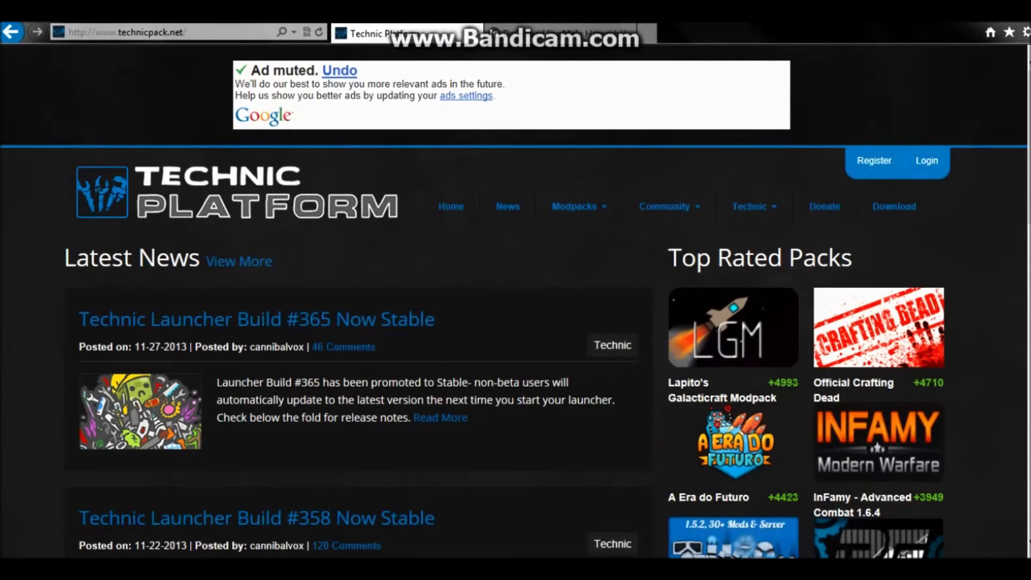
pyautogui.moveTo(575, 206)
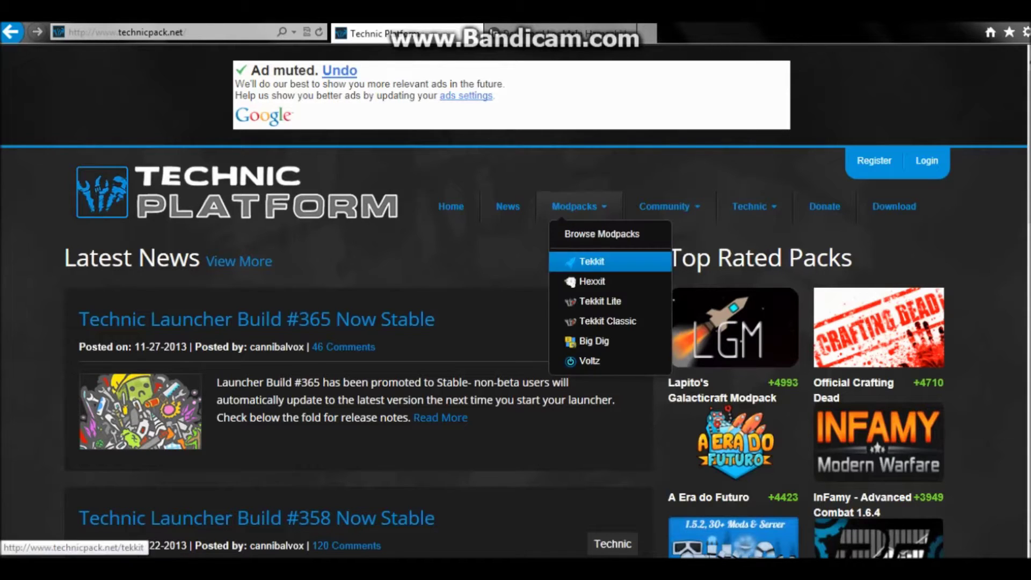
pyautogui.click(592, 281)
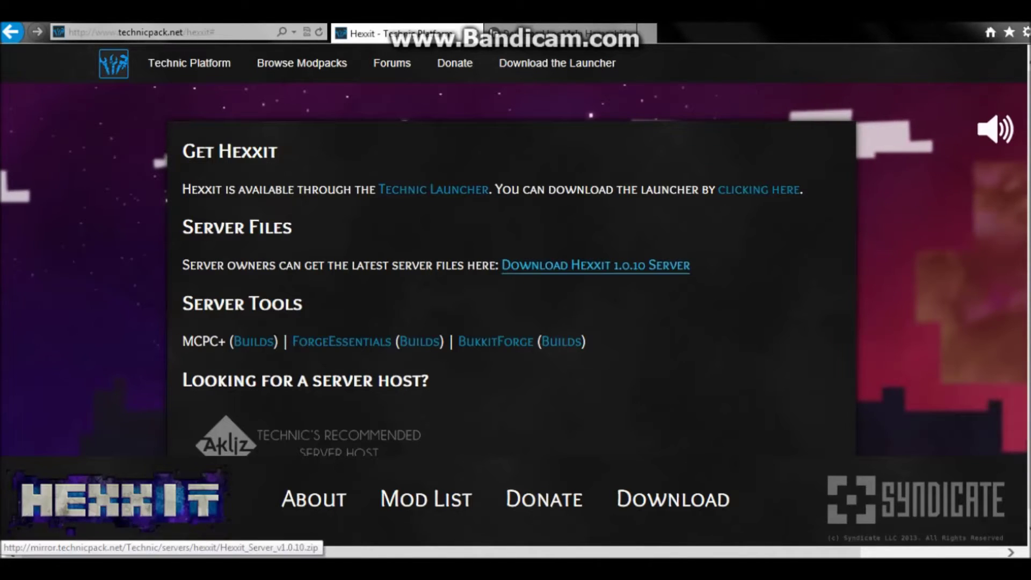
# - Save the Hexxit 1.0.10 server zip to the Desktop using Save as
pyautogui.click(596, 265)
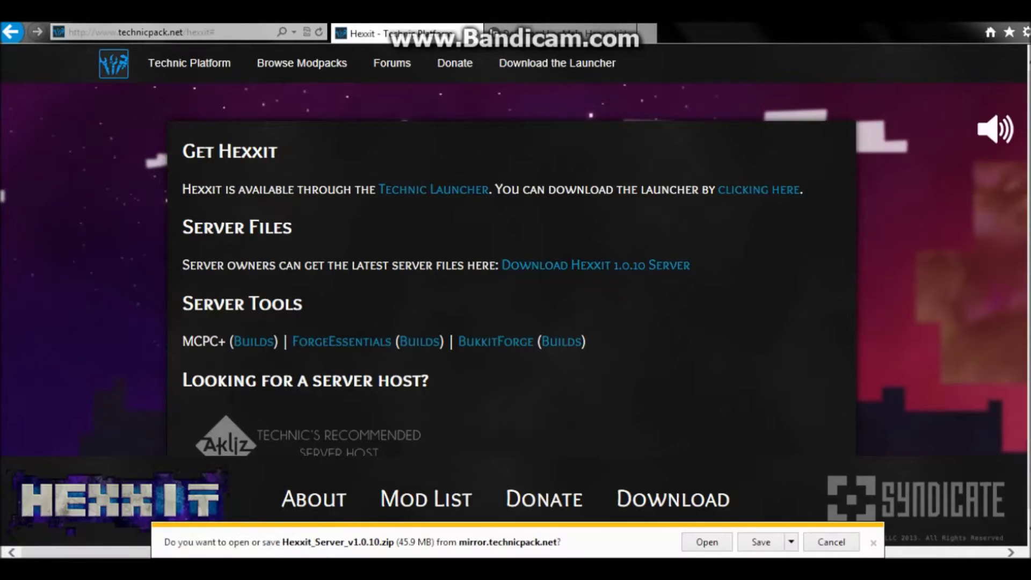
pyautogui.click(791, 542)
pyautogui.click(791, 542)
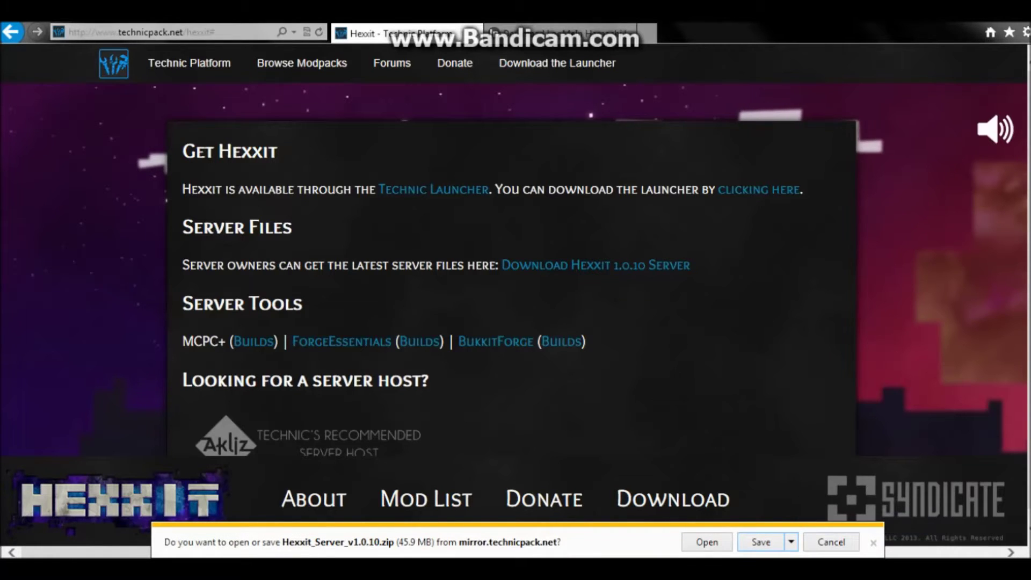
pyautogui.click(634, 432)
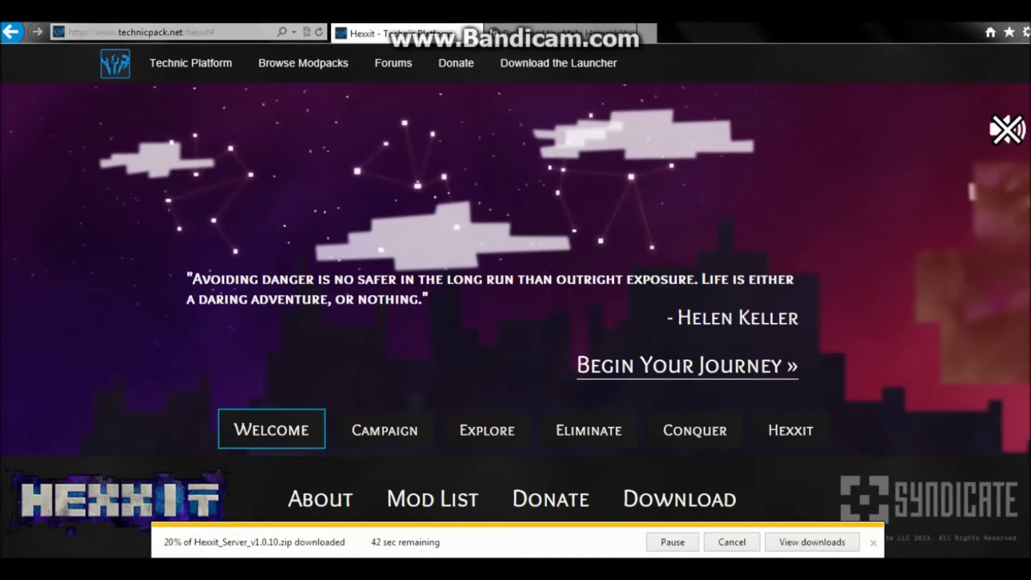
pyautogui.hotkey('ctrl', 'Tab')
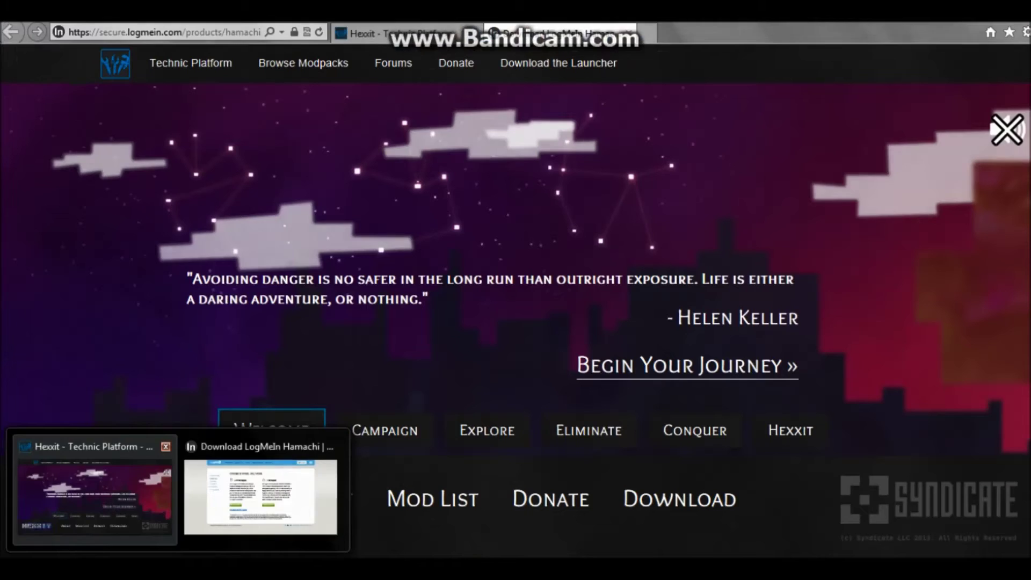
# - Move the downloaded Hexxit server zip beside the desktop shortcuts and open it in WinRAR
pyautogui.click(92, 486)
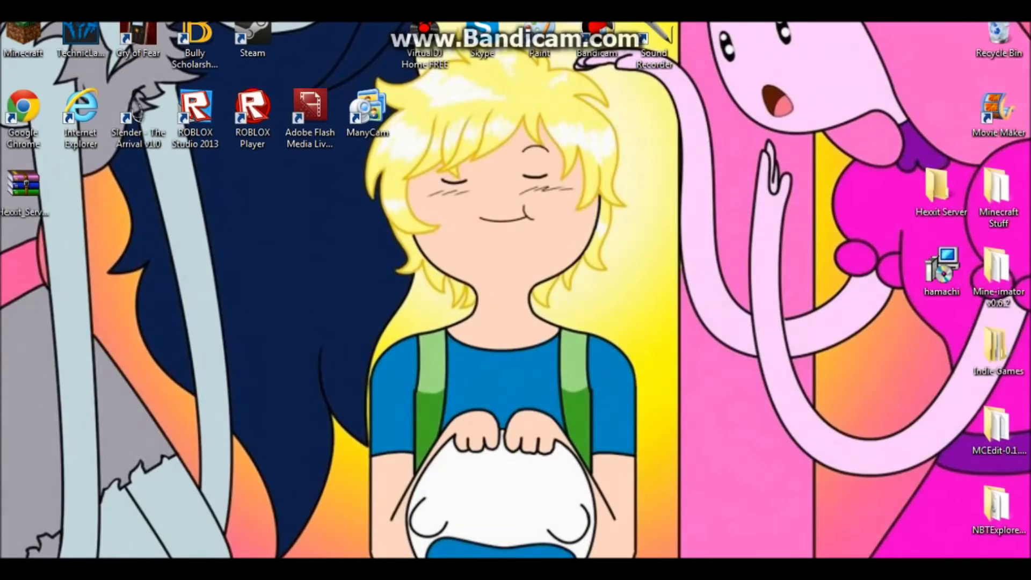
pyautogui.moveTo(24, 188); pyautogui.dragTo(138, 185)
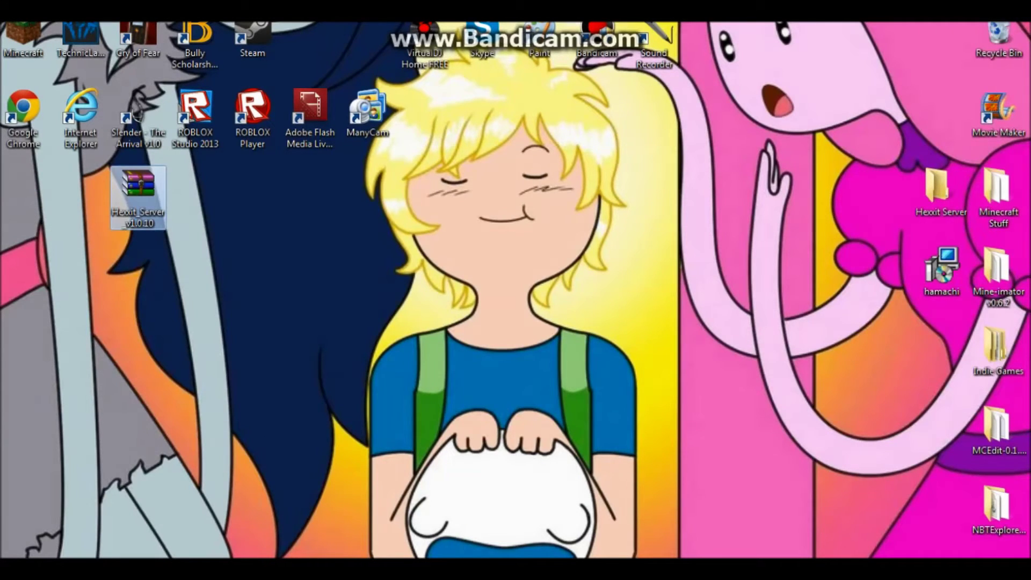
pyautogui.doubleClick(138, 185)
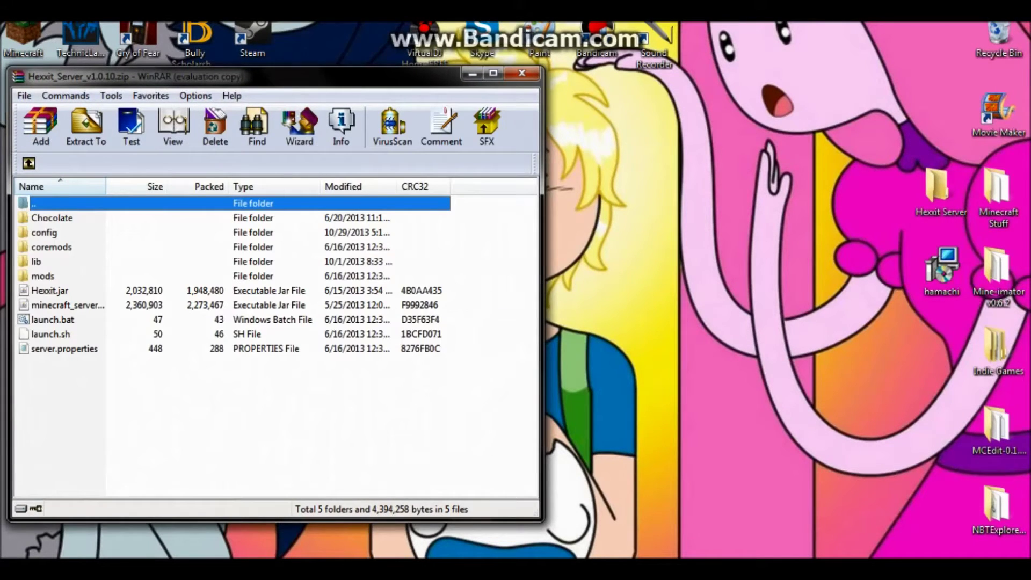
pyautogui.press('Return')
# - Drag all archive entries into the Hexxit Server folder, then close WinRAR
pyautogui.doubleClick(939, 189)
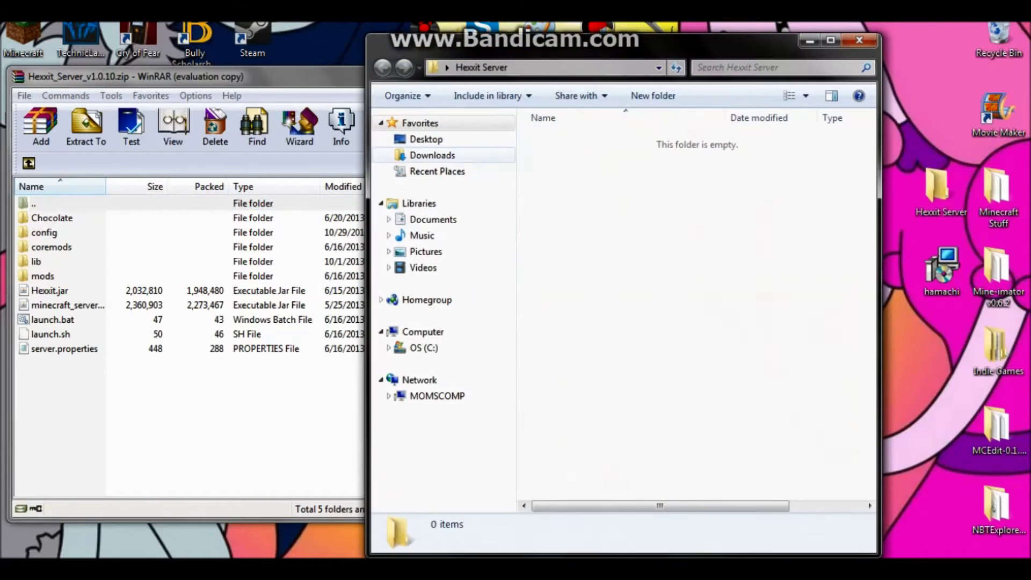
pyautogui.moveTo(102, 444); pyautogui.dragTo(94, 213)
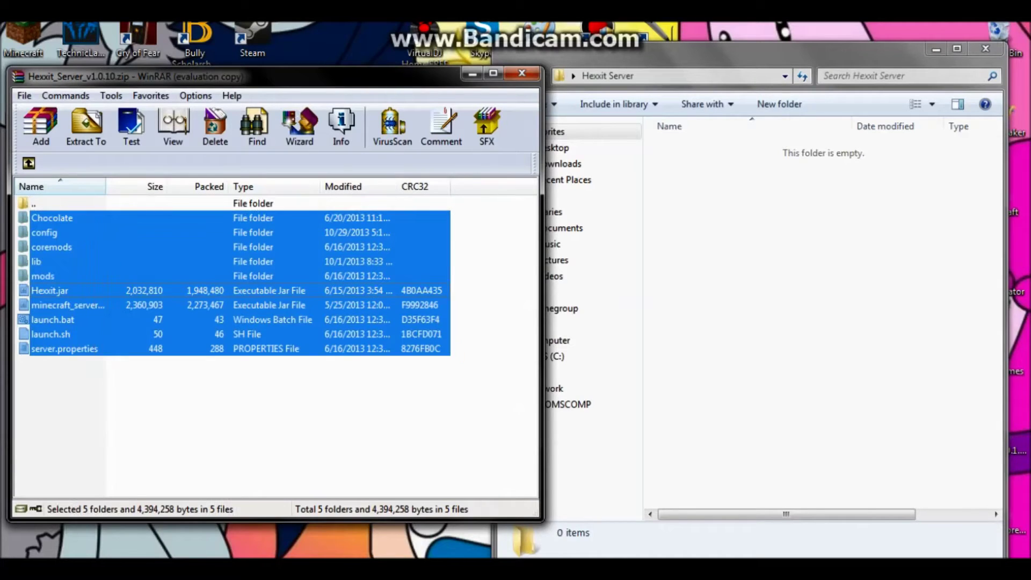
pyautogui.moveTo(65, 247); pyautogui.dragTo(805, 269)
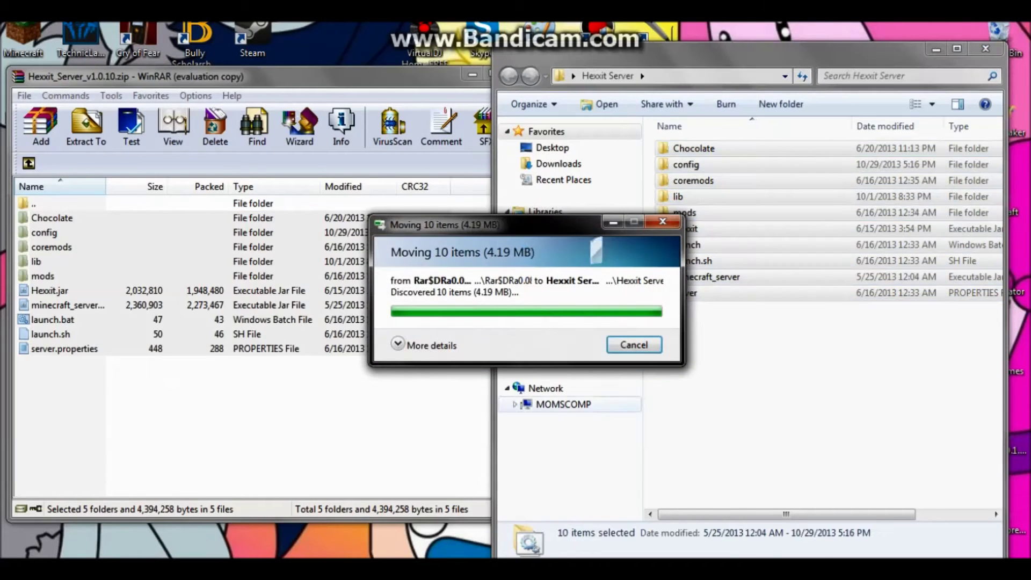
pyautogui.click(480, 76)
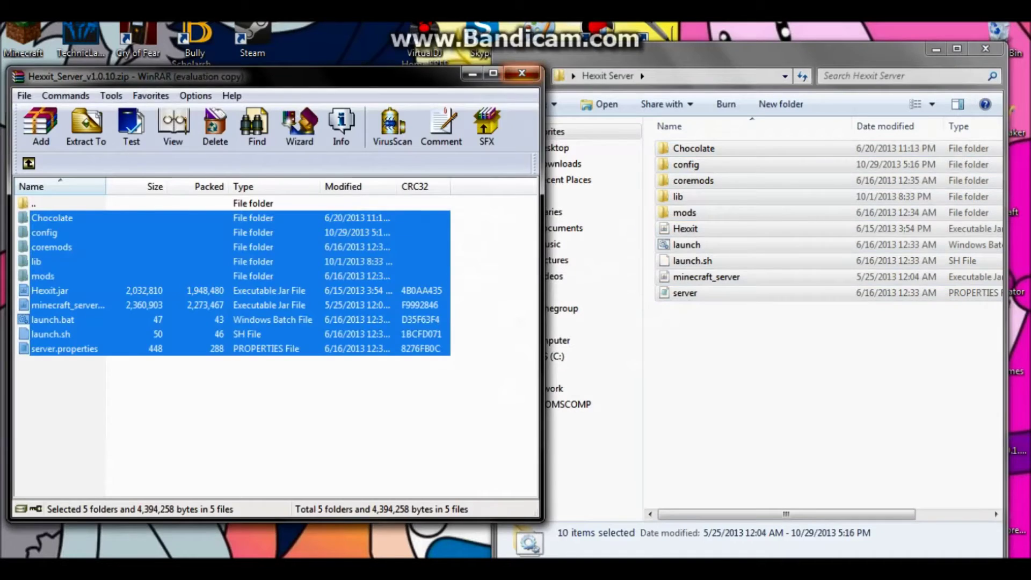
pyautogui.click(532, 76)
pyautogui.moveTo(751, 50); pyautogui.dragTo(364, 60)
pyautogui.click(430, 403)
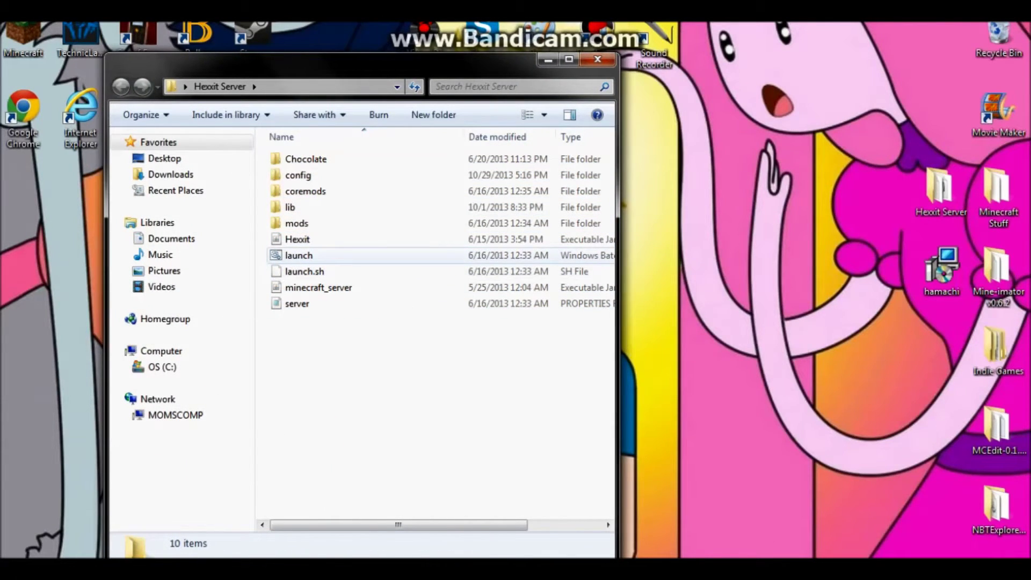
# - Run launch.bat to start the Hexxit server console
pyautogui.doubleClick(298, 255)
pyautogui.press('Return')
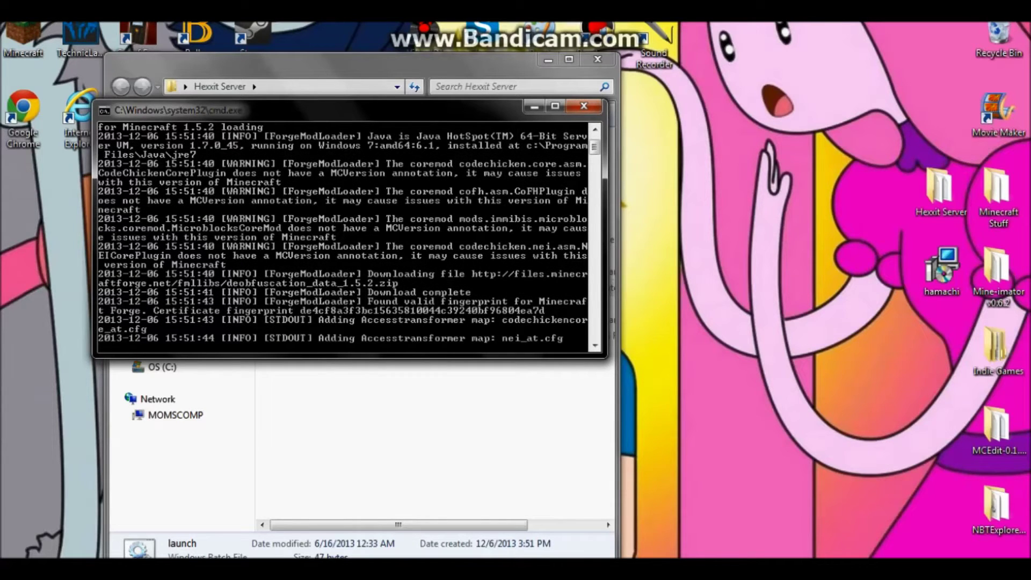
pyautogui.moveTo(322, 109); pyautogui.dragTo(762, 91)
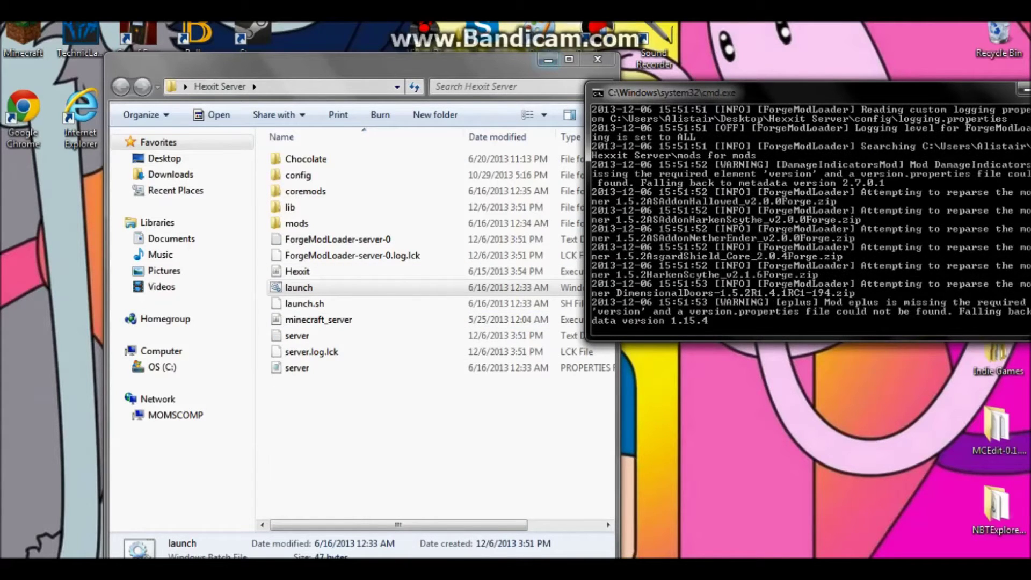
# - Close the server folder, minimise the server console, and launch the hamachi installer
pyautogui.click(598, 59)
pyautogui.moveTo(698, 92); pyautogui.dragTo(424, 110)
pyautogui.click(752, 106)
pyautogui.doubleClick(941, 267)
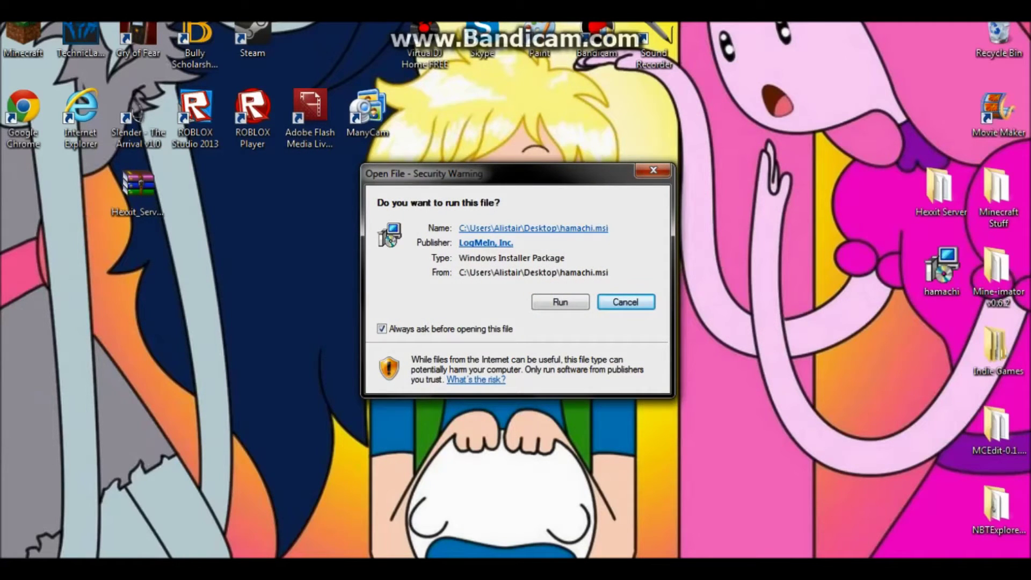
# - Install LogMeIn Hamachi with default settings and launch it on finish
pyautogui.click(560, 302)
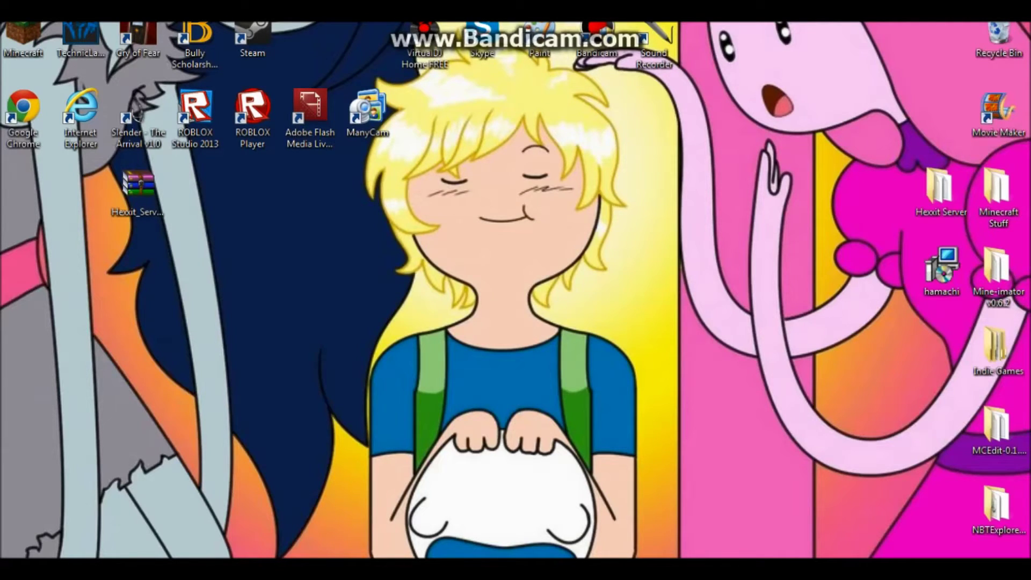
pyautogui.press('Return')
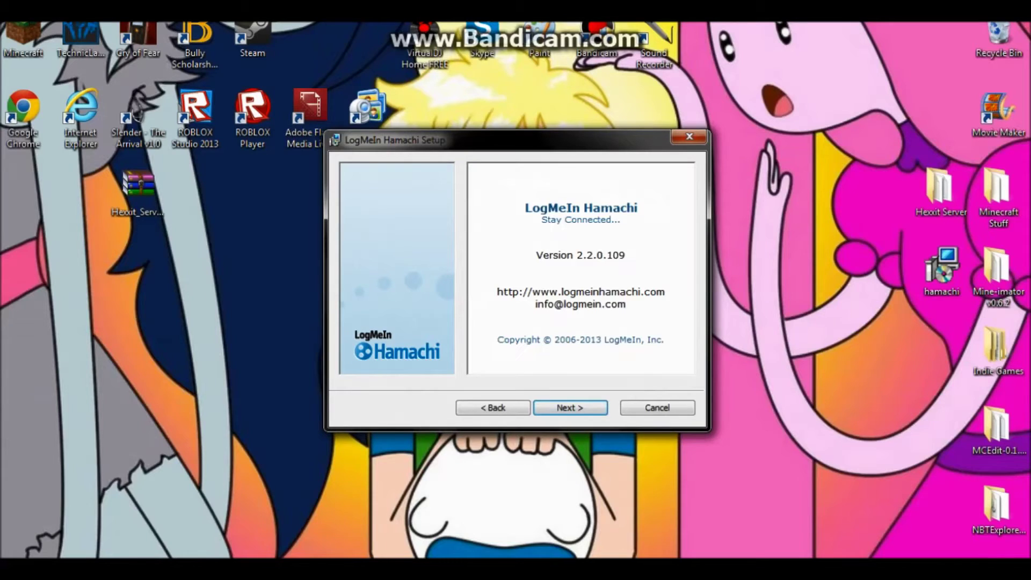
pyautogui.press('Return')
pyautogui.press('Return')
pyautogui.press('Return')
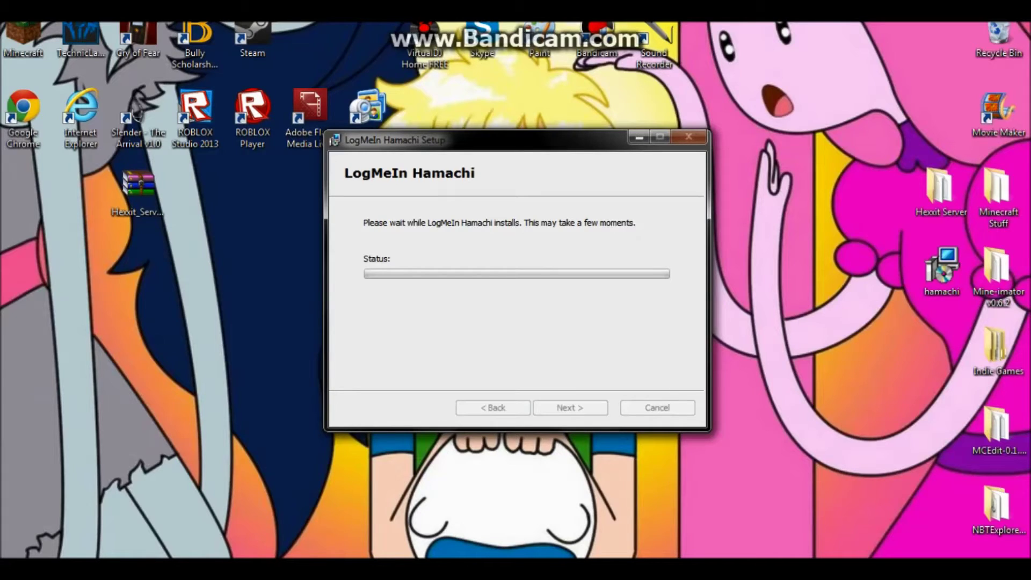
pyautogui.moveTo(387, 139); pyautogui.dragTo(579, 226)
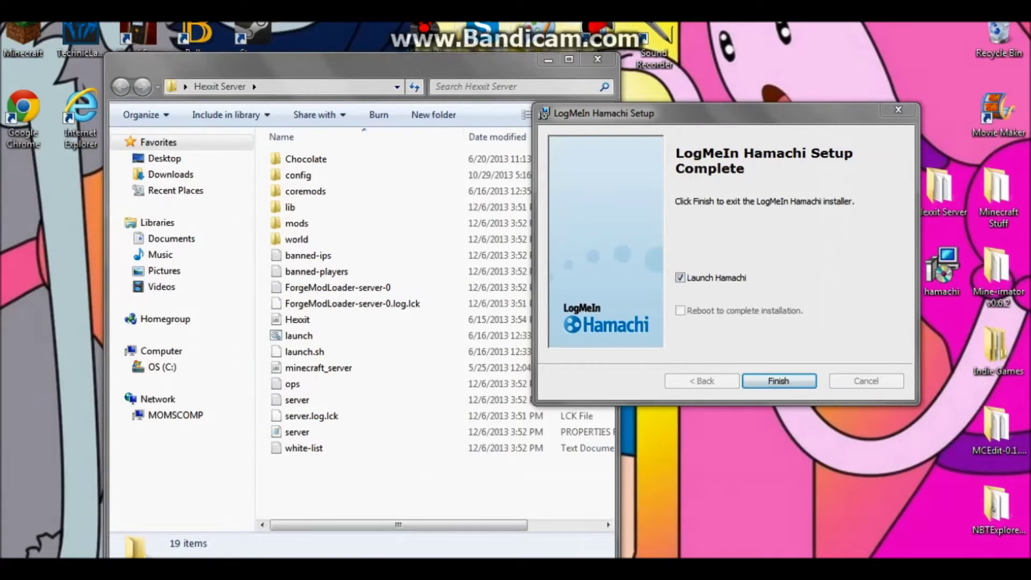
pyautogui.moveTo(361, 498)
pyautogui.mouseDown()
pyautogui.moveTo(361, 266)
pyautogui.moveTo(361, 483)
pyautogui.mouseUp()
pyautogui.hotkey('alt', 'Tab')
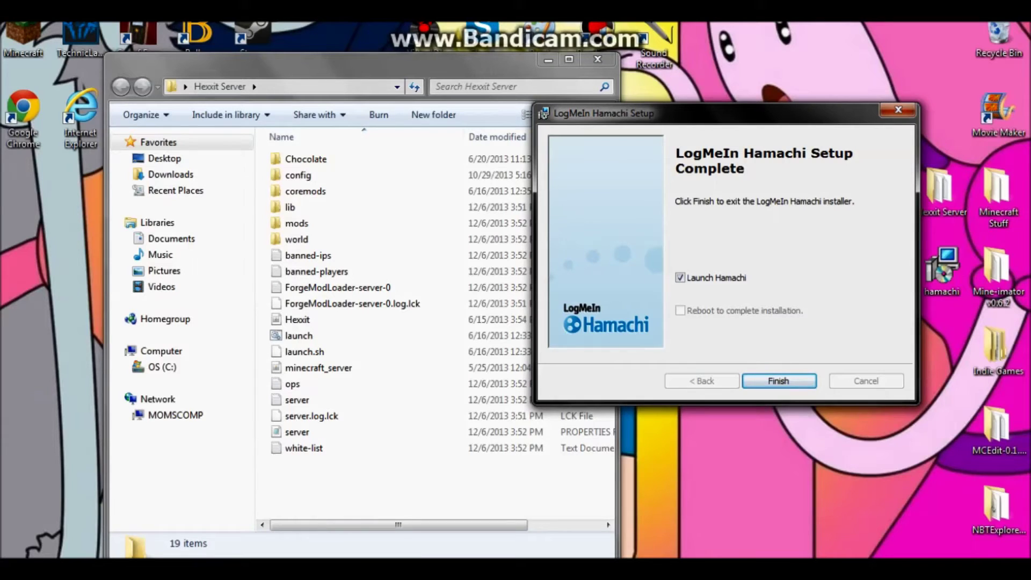
pyautogui.press('Return')
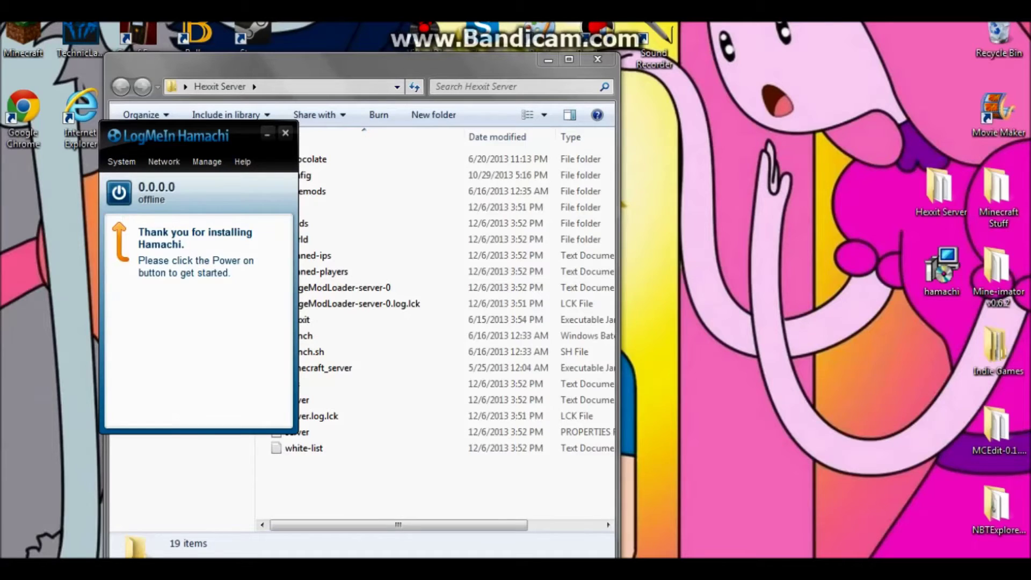
# - Power on Hamachi, register as a client, and open the server's white-list file
pyautogui.click(118, 193)
pyautogui.click(515, 375)
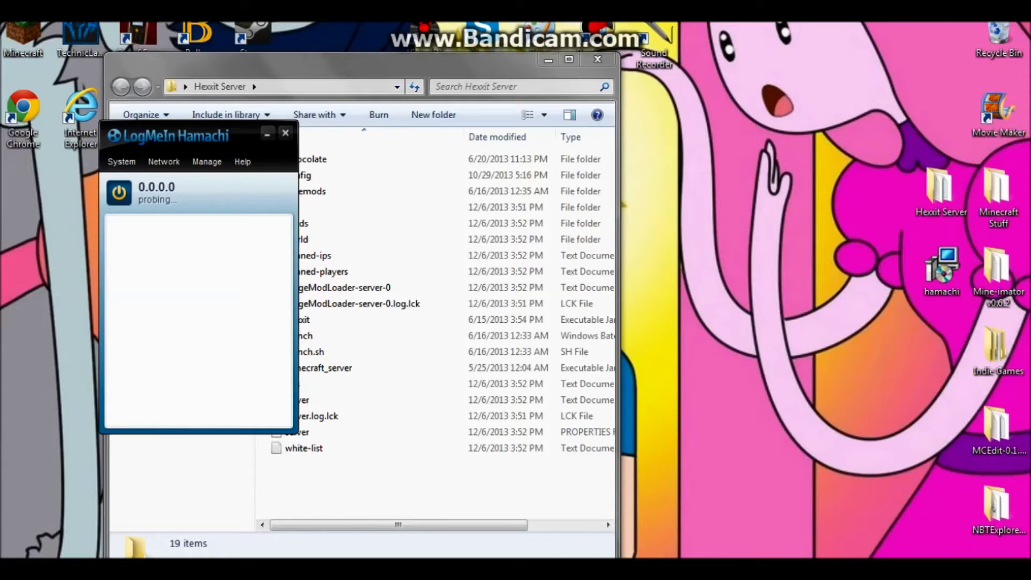
pyautogui.click(306, 335)
pyautogui.doubleClick(304, 448)
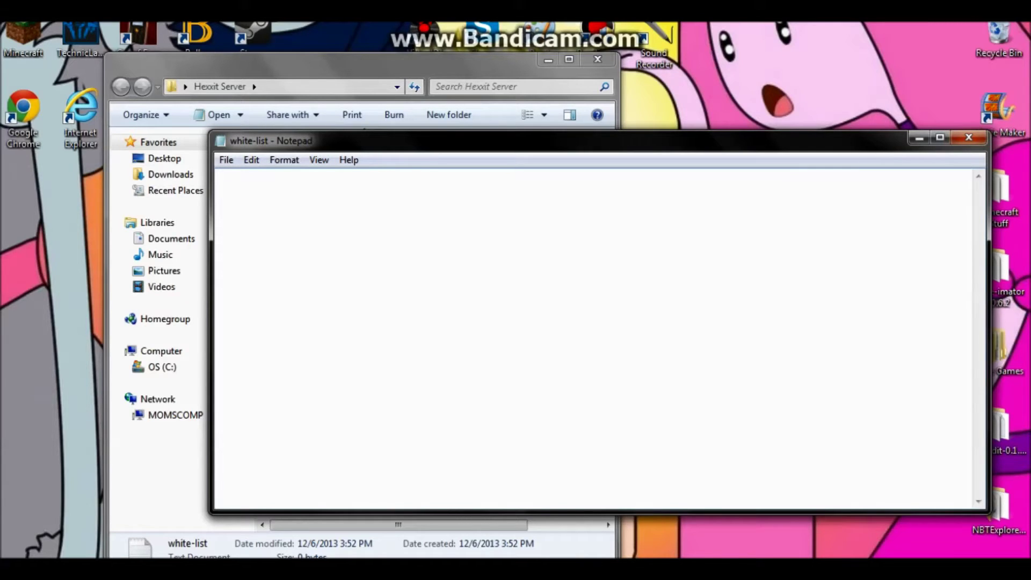
# - Add the player's username to white-list and save it
pyautogui.write('emela')
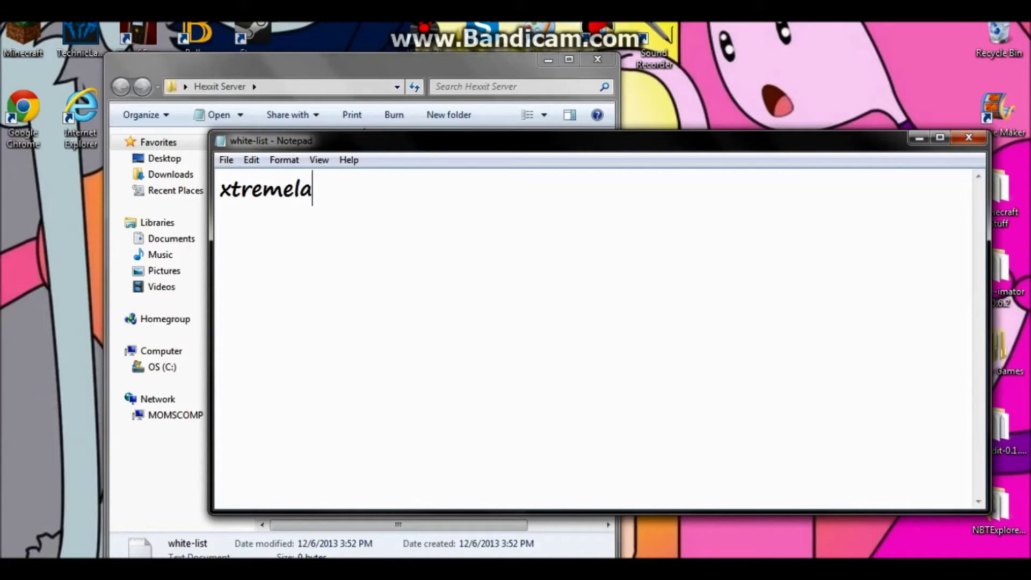
pyautogui.press('BackSpace')
pyautogui.press('BackSpace')
pyautogui.write('ali123')
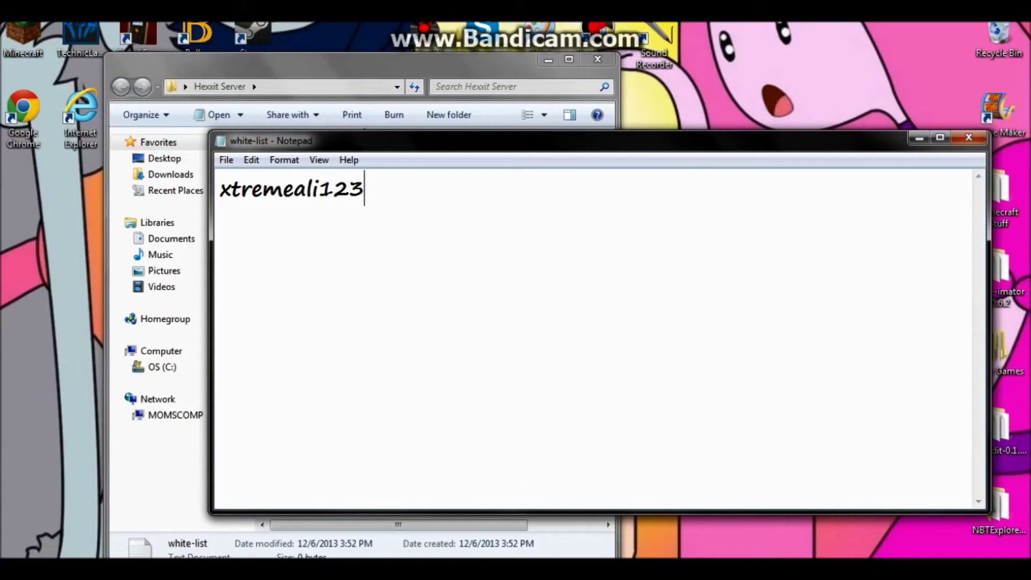
pyautogui.click(226, 159)
pyautogui.press('Down')
pyautogui.press('Down')
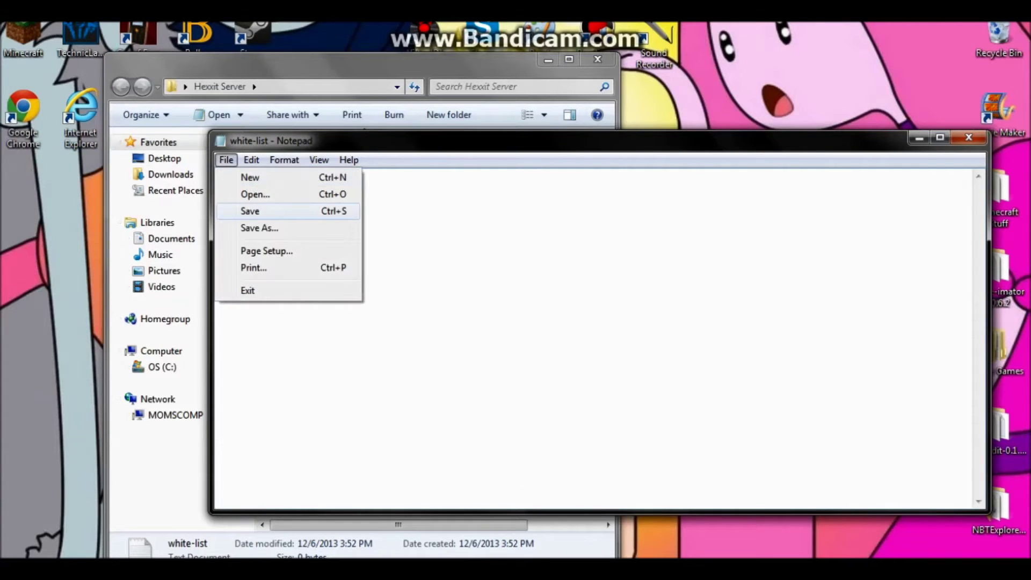
pyautogui.press('Return')
pyautogui.hotkey('alt', 'F4')
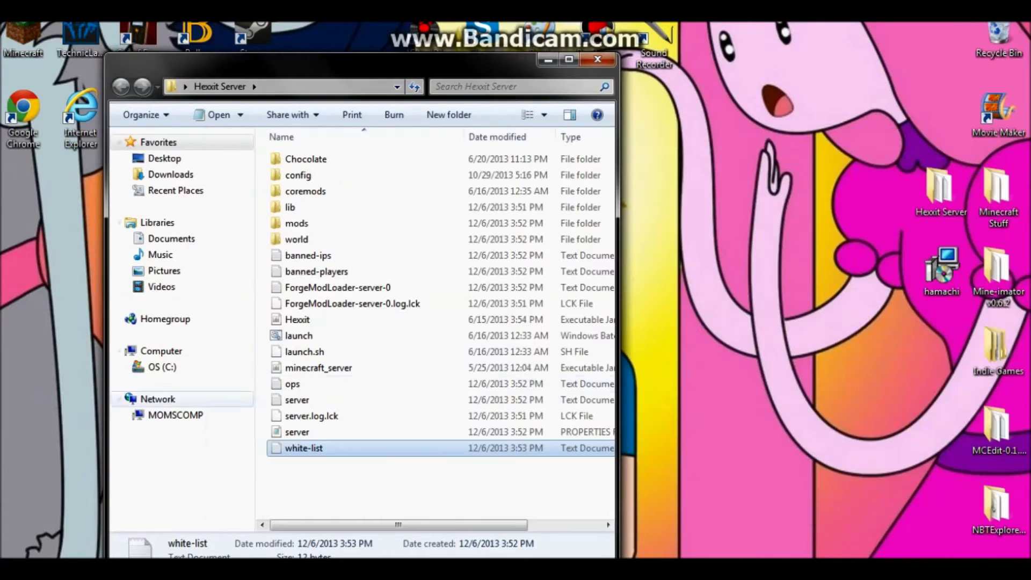
# - Add the player's username to the ops file and save it
pyautogui.doubleClick(292, 383)
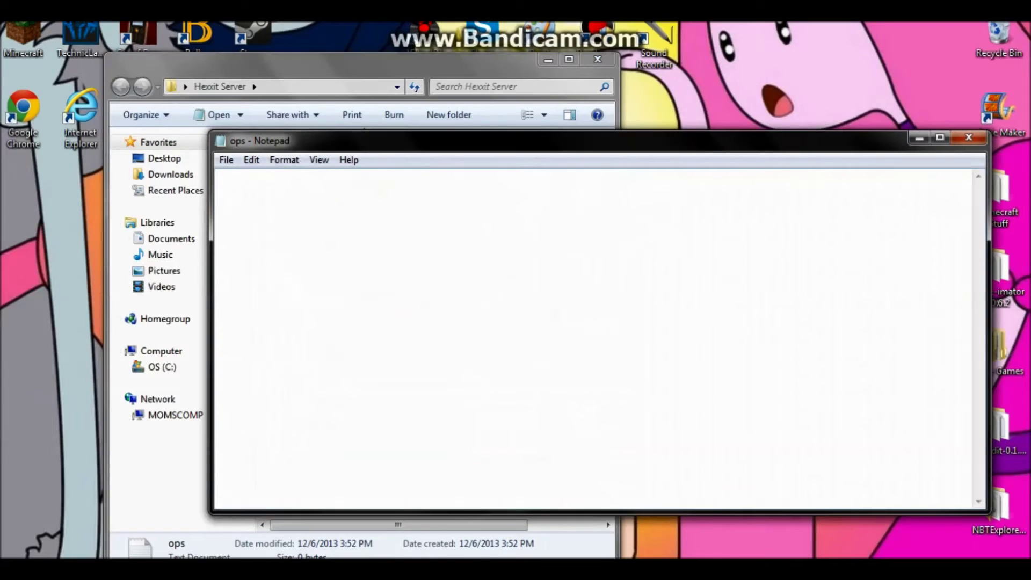
pyautogui.write('x')
pyautogui.press('BackSpace')
pyautogui.write('xtreme')
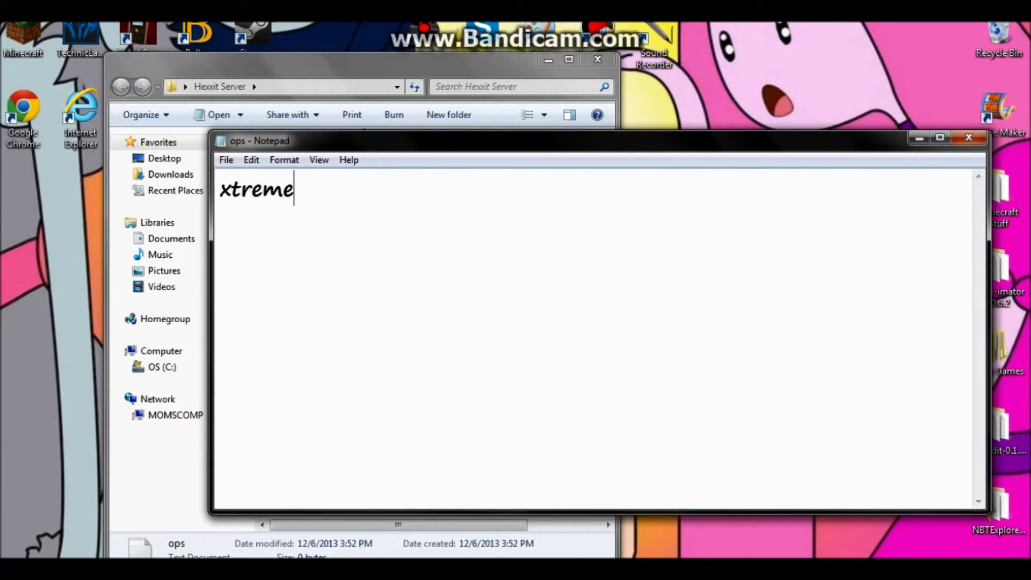
pyautogui.write('ali123')
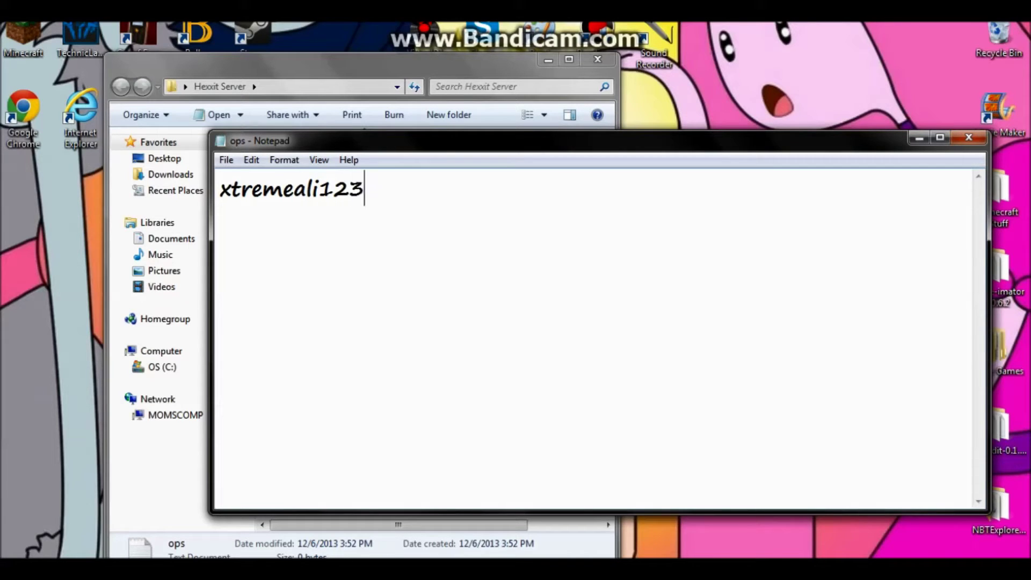
pyautogui.click(226, 159)
pyautogui.click(252, 211)
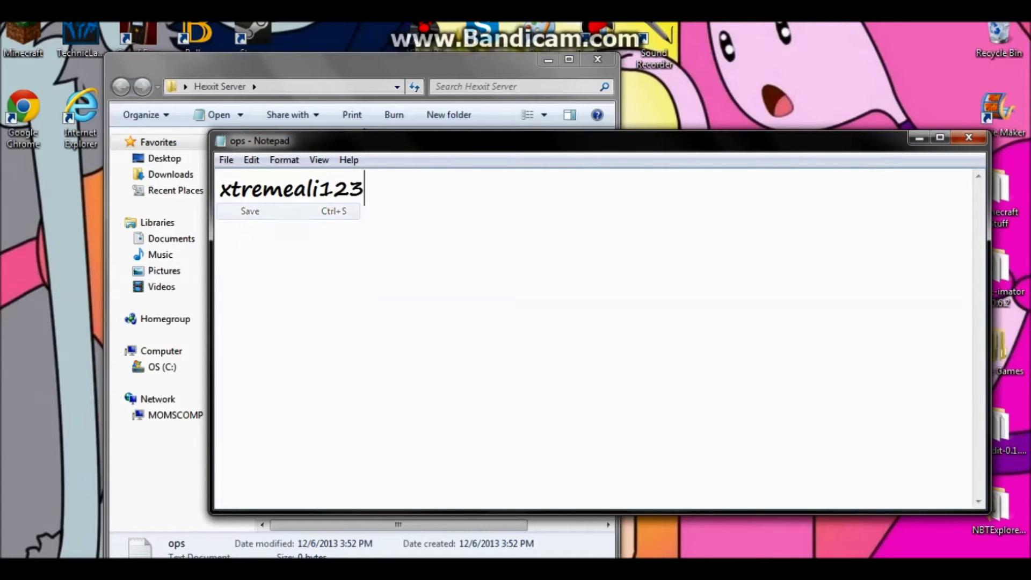
pyautogui.click(969, 137)
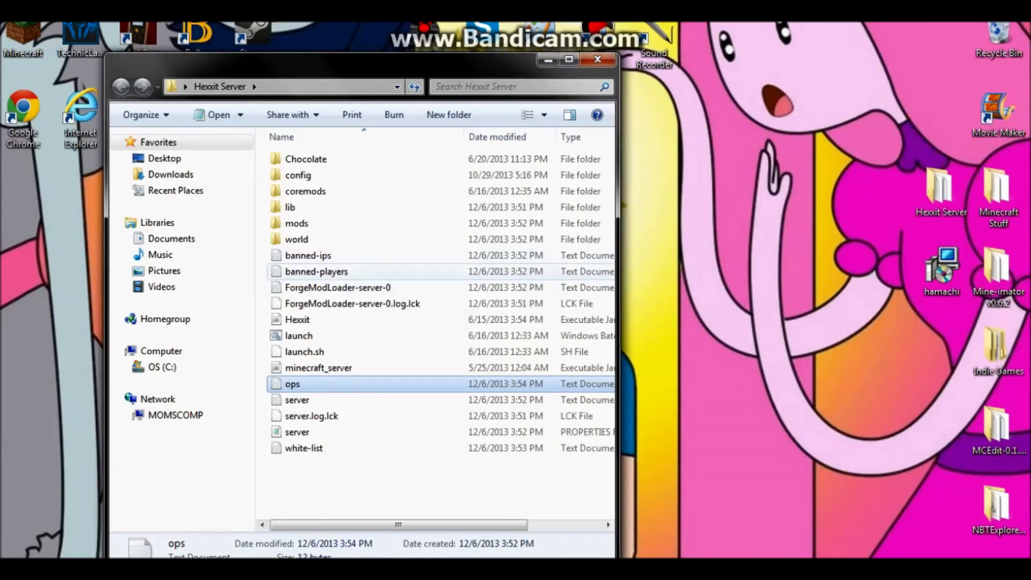
# - Check the banned-ips and banned-players files, then open server.properties
pyautogui.doubleClick(300, 256)
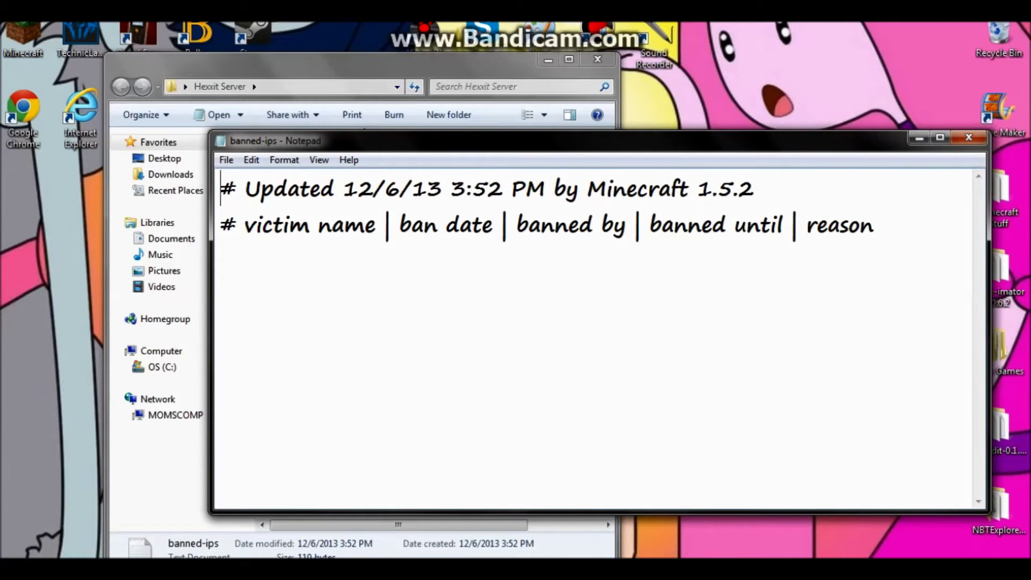
pyautogui.click(969, 137)
pyautogui.doubleClick(317, 272)
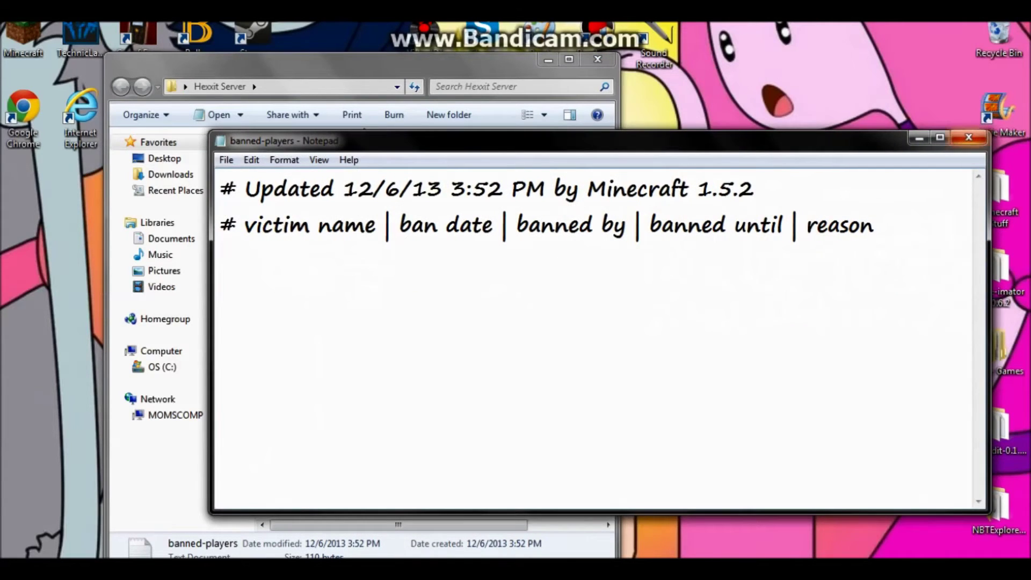
pyautogui.click(968, 137)
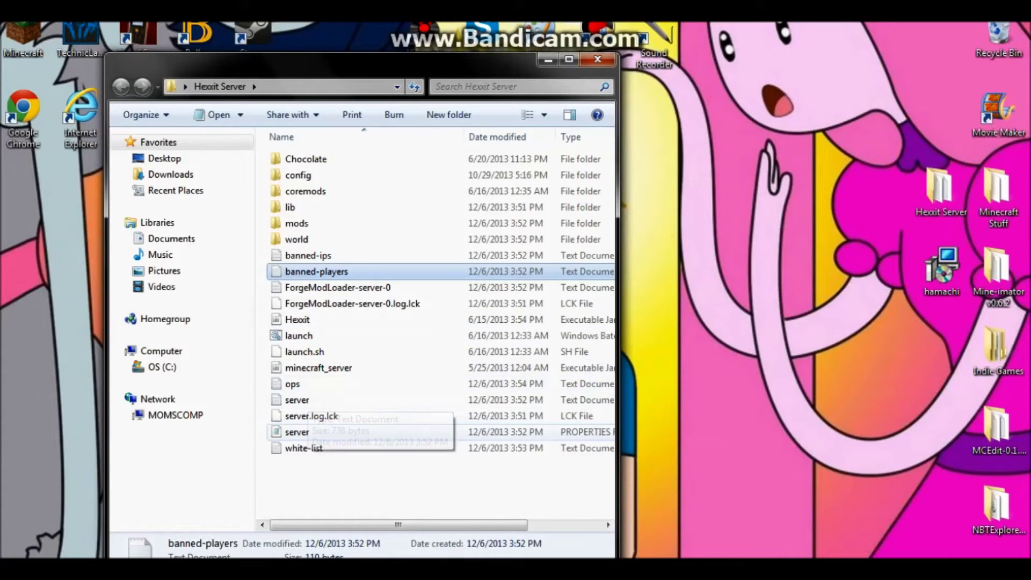
pyautogui.moveTo(398, 525)
pyautogui.mouseDown()
pyautogui.moveTo(466, 524)
pyautogui.moveTo(398, 525)
pyautogui.mouseUp()
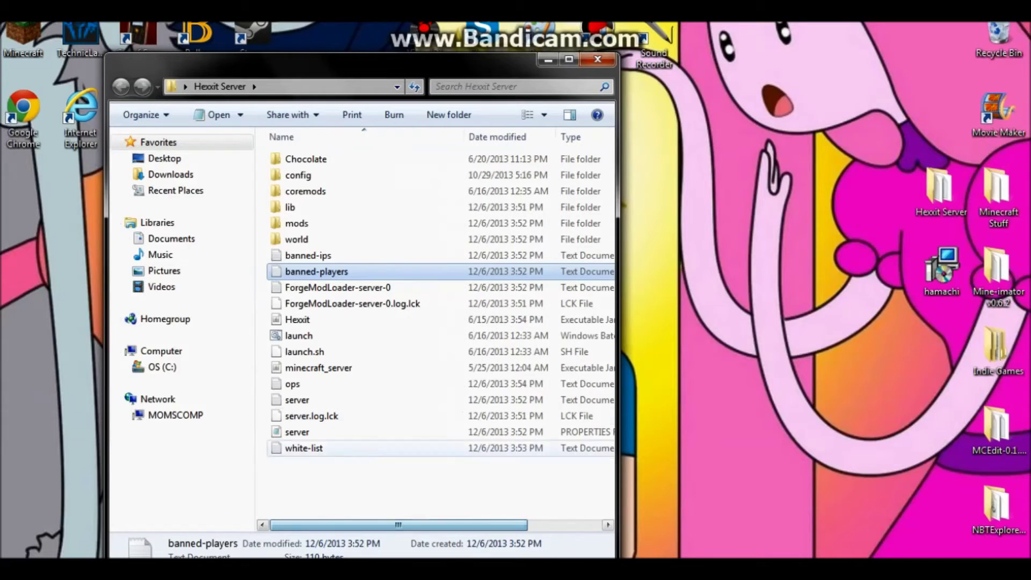
pyautogui.doubleClick(290, 432)
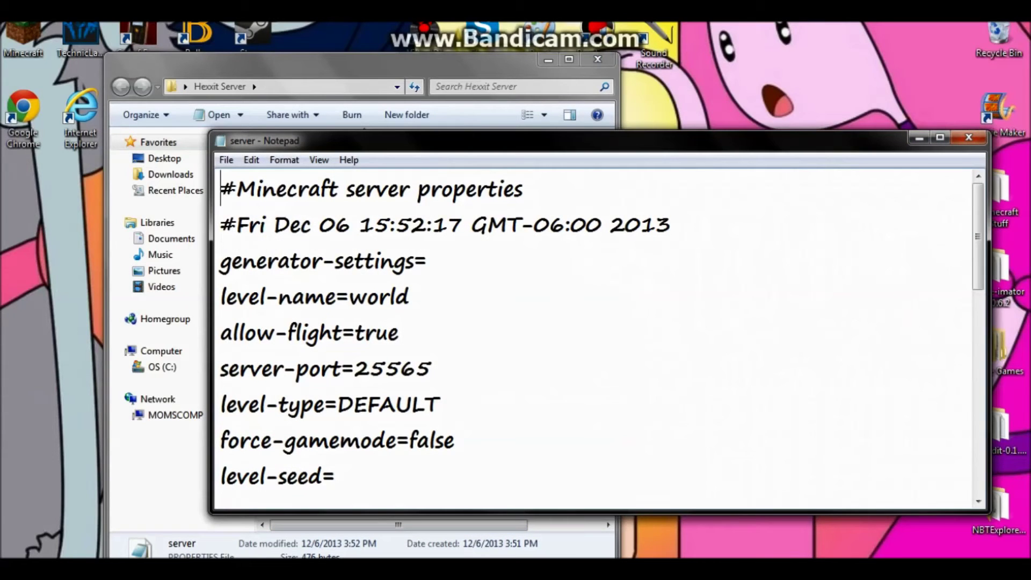
pyautogui.scroll(-2, 596, 338)
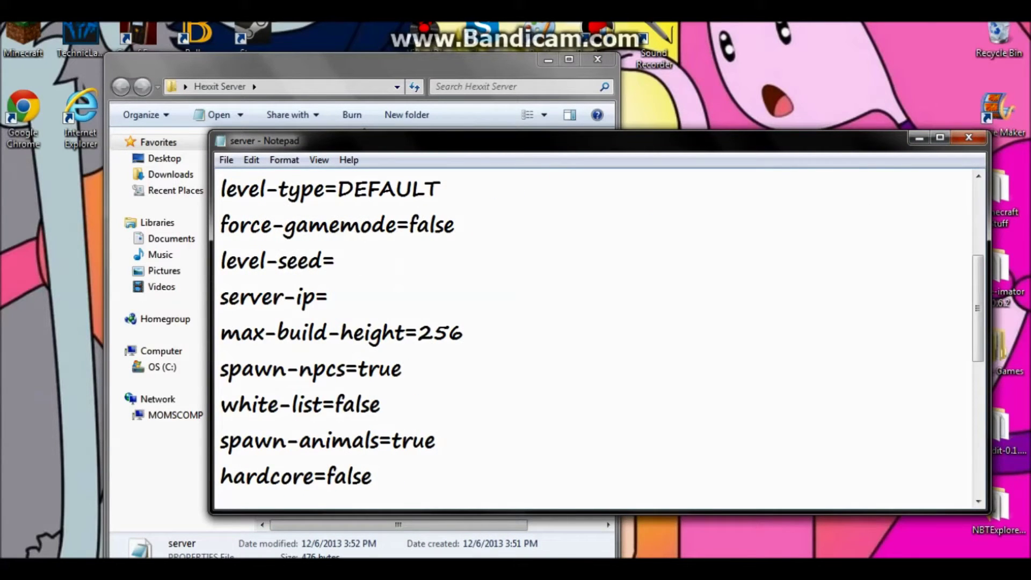
# - Maximise the properties window and change max-players from 20 to 3
pyautogui.scroll(2, 596, 338)
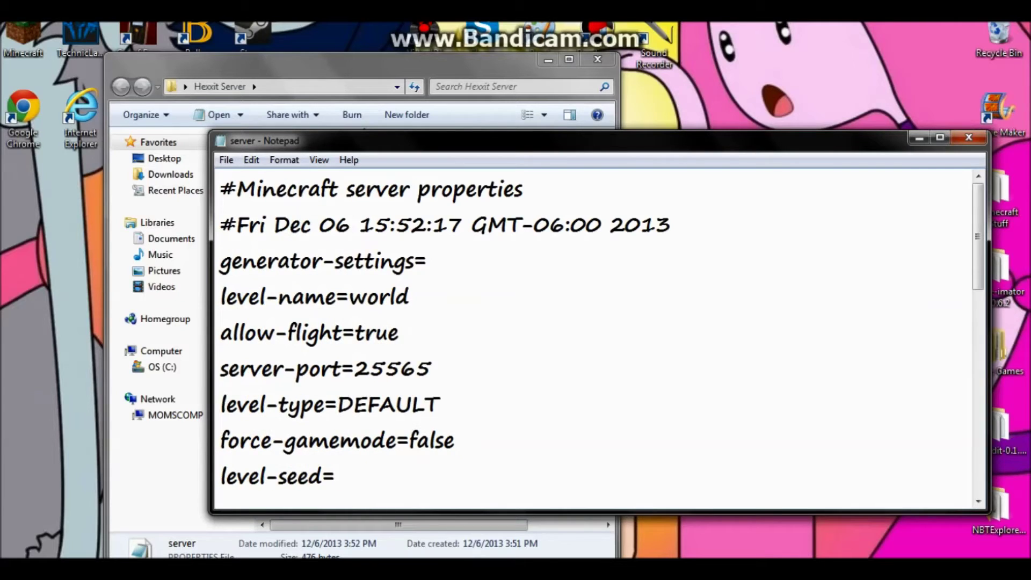
pyautogui.click(940, 138)
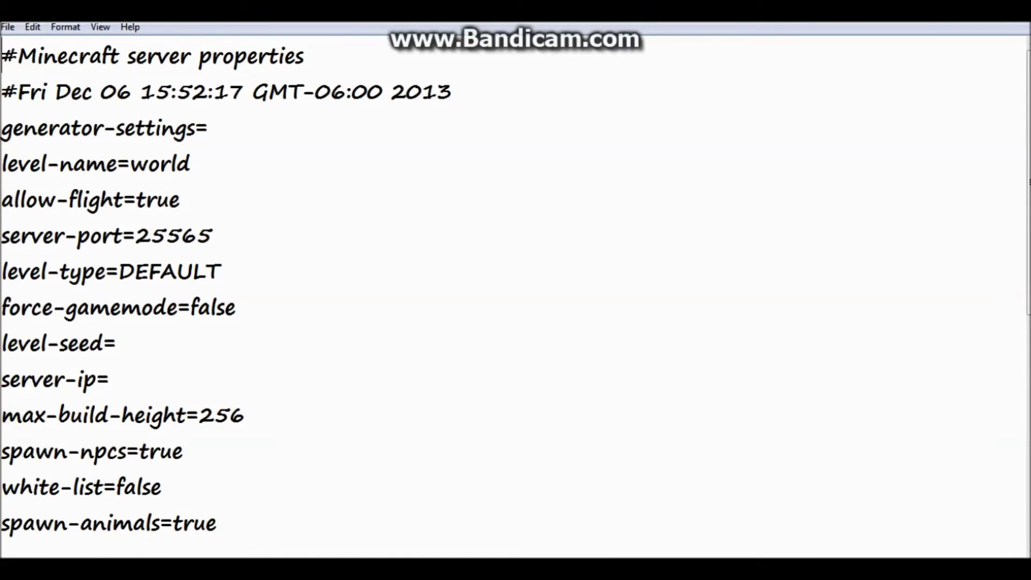
pyautogui.scroll(-1, 515, 290)
pyautogui.scroll(-3, 516, 290)
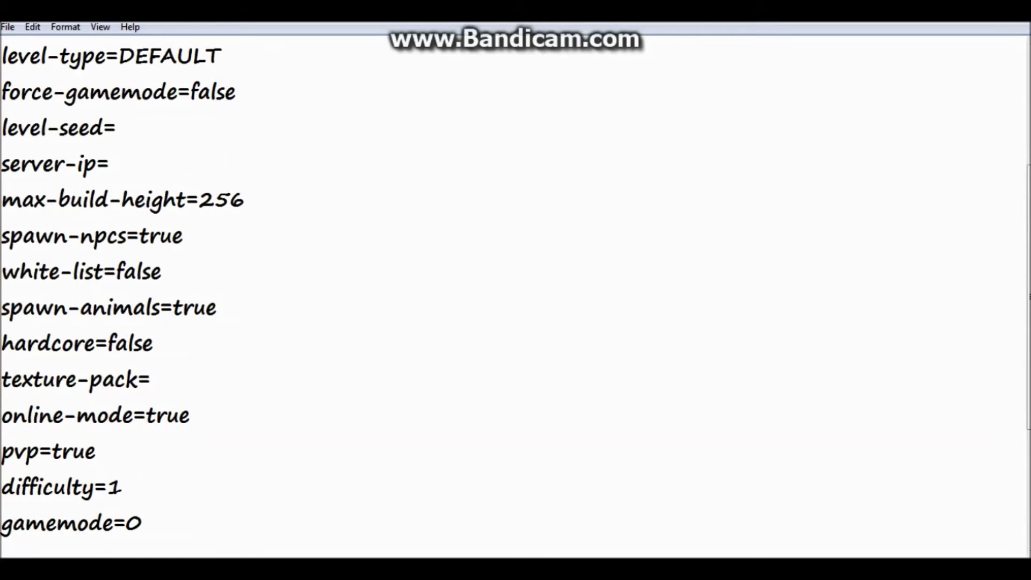
pyautogui.click(176, 344)
pyautogui.press('BackSpace')
pyautogui.press('BackSpace')
pyautogui.write('3')
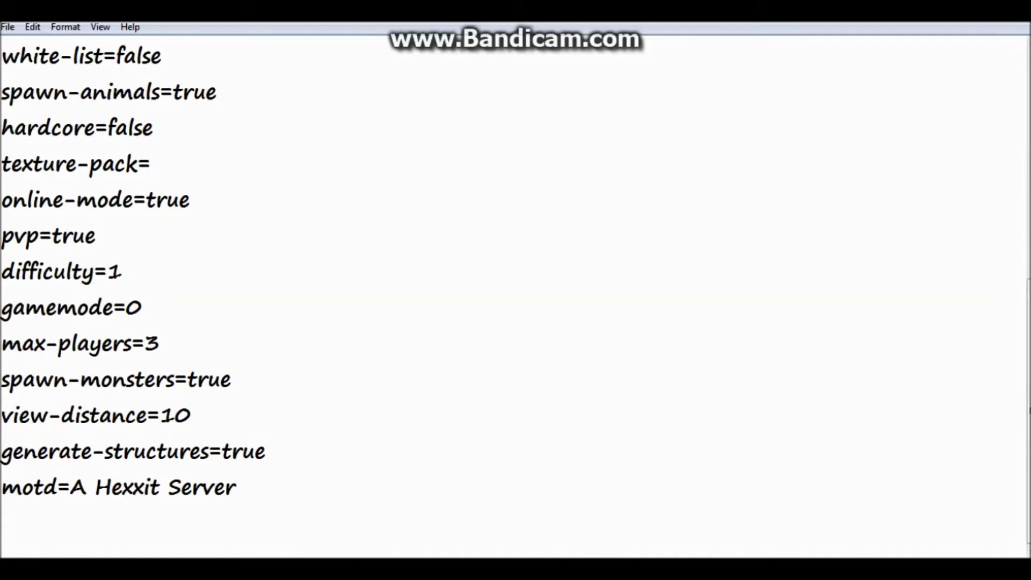
# - Replace the motd 'A Hexxit Server' with '#idgaf', save, and close Notepad
pyautogui.moveTo(236, 486); pyautogui.dragTo(71, 486)
pyautogui.press('BackSpace')
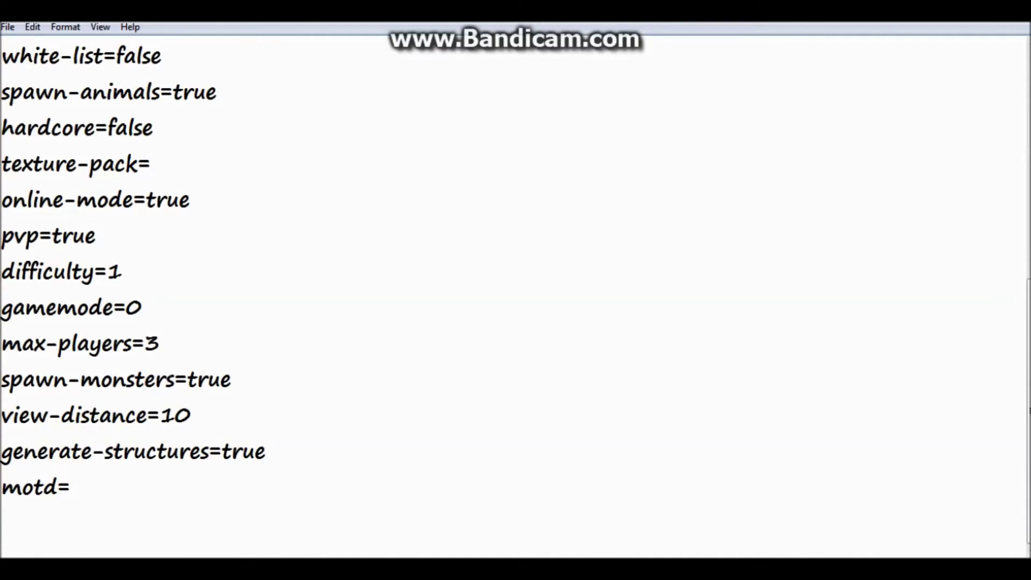
pyautogui.write('#idgaf')
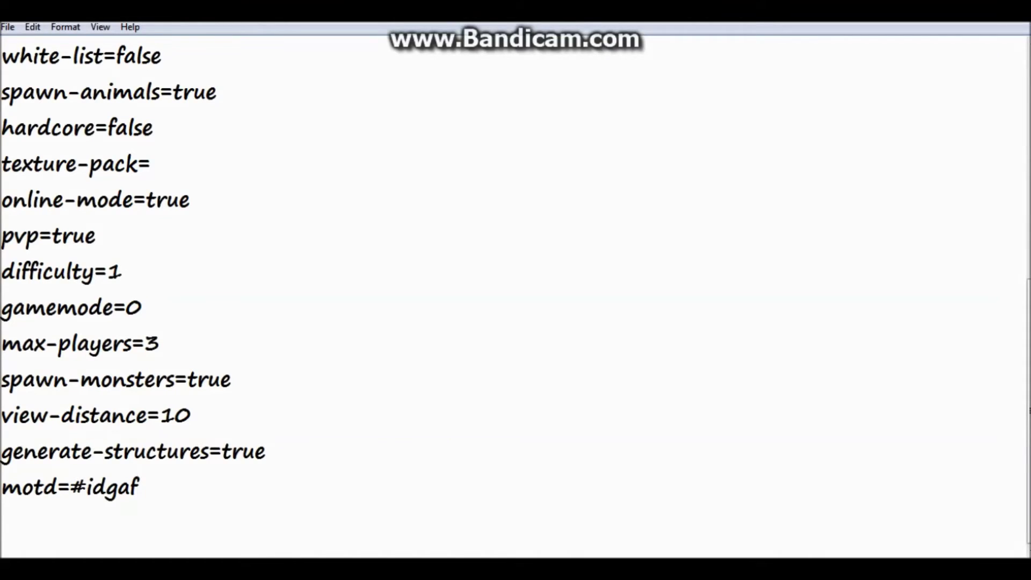
pyautogui.click(7, 27)
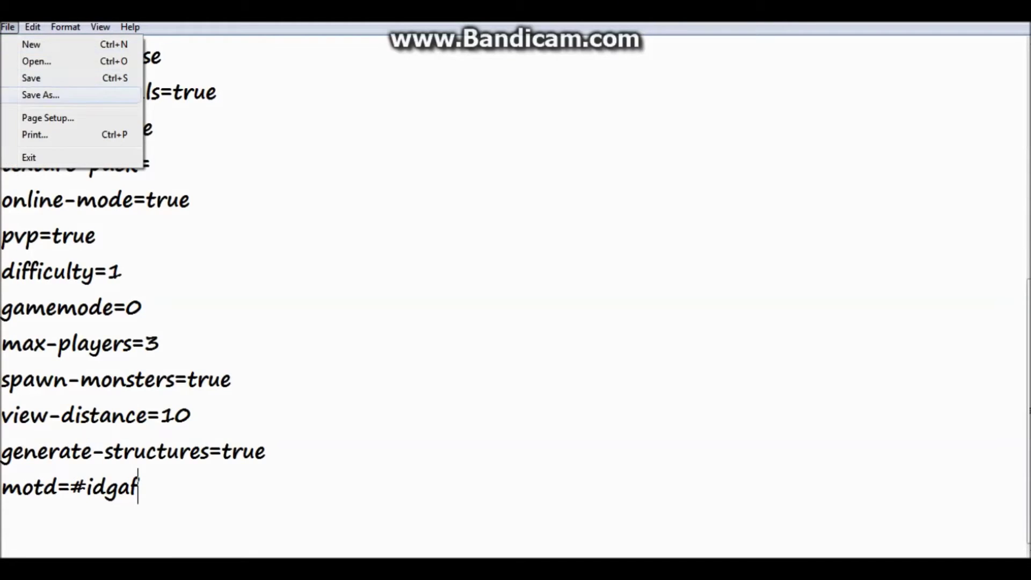
pyautogui.click(27, 76)
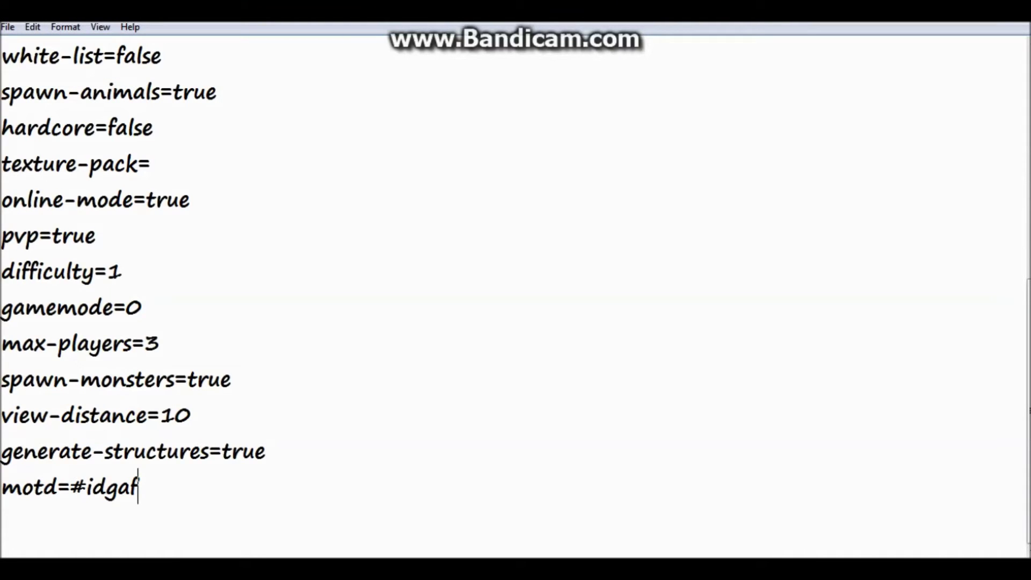
pyautogui.rightClick(276, 569)
pyautogui.click(265, 532)
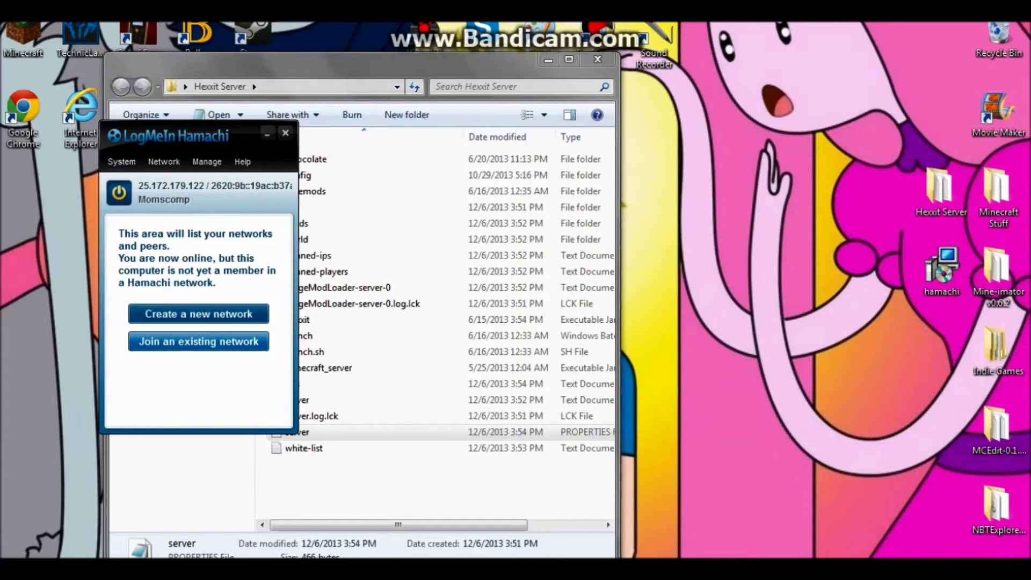
# - Create the Hamachi network #merome and move the Hamachi window to the right
pyautogui.click(198, 314)
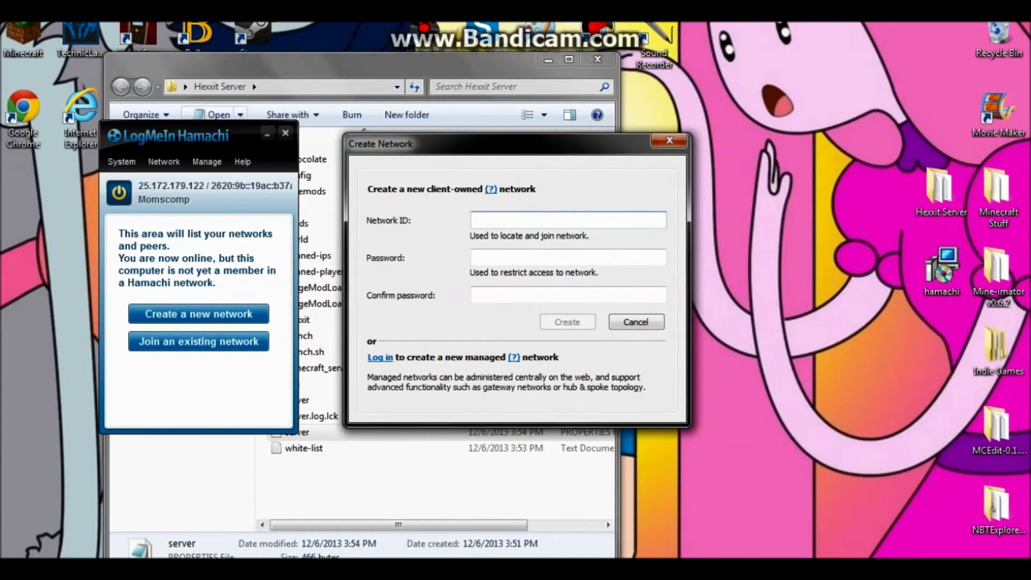
pyautogui.moveTo(403, 144); pyautogui.dragTo(555, 179)
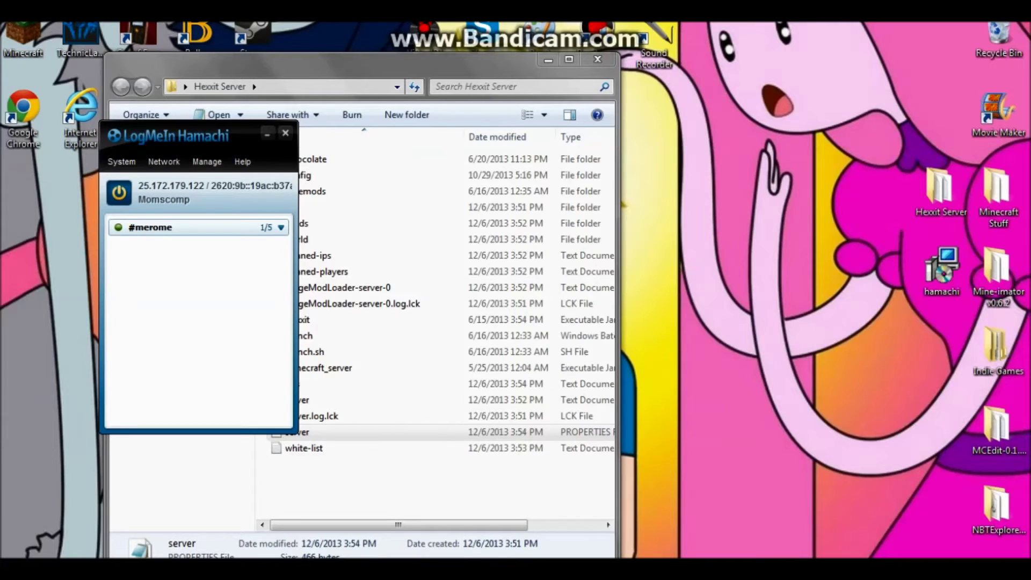
pyautogui.moveTo(177, 135); pyautogui.dragTo(816, 170)
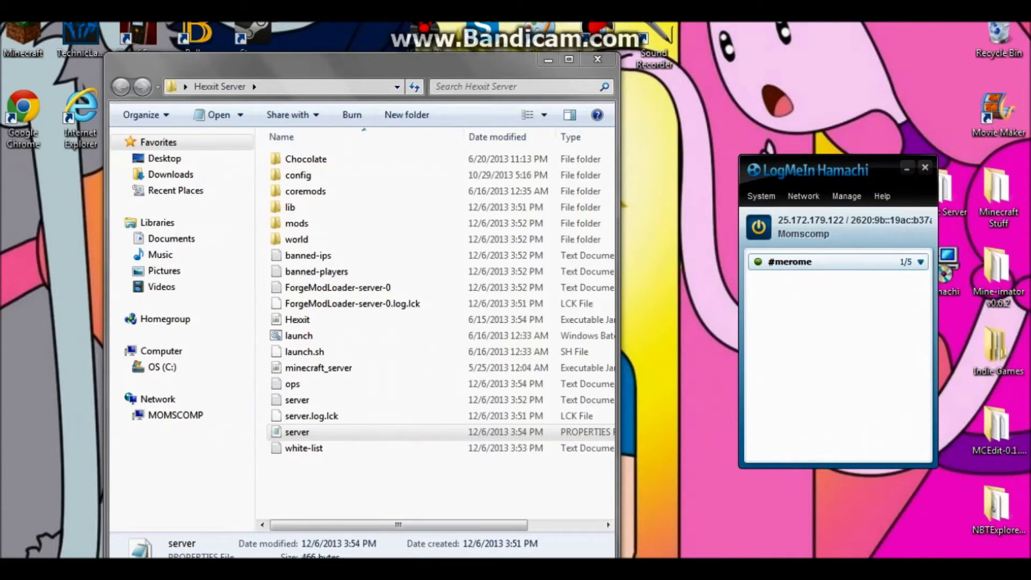
# - Copy this computer's Hamachi IPv4 address and open the server properties file
pyautogui.click(816, 220)
pyautogui.click(826, 230)
pyautogui.click(322, 432)
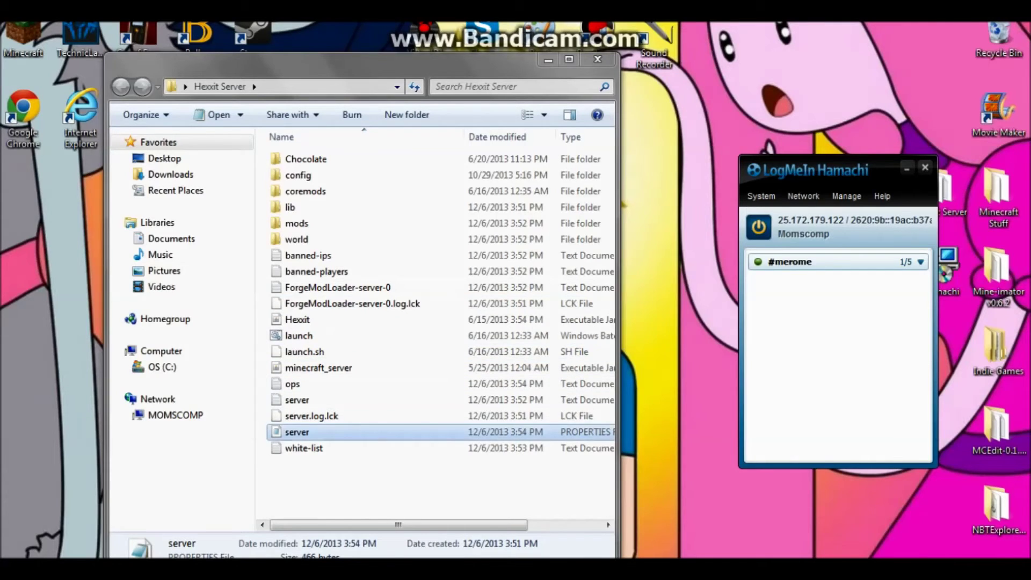
pyautogui.press('Return')
# - Paste 25.172.179.122 after server-ip=, save the file, and close it
pyautogui.scroll(-1, 591, 338)
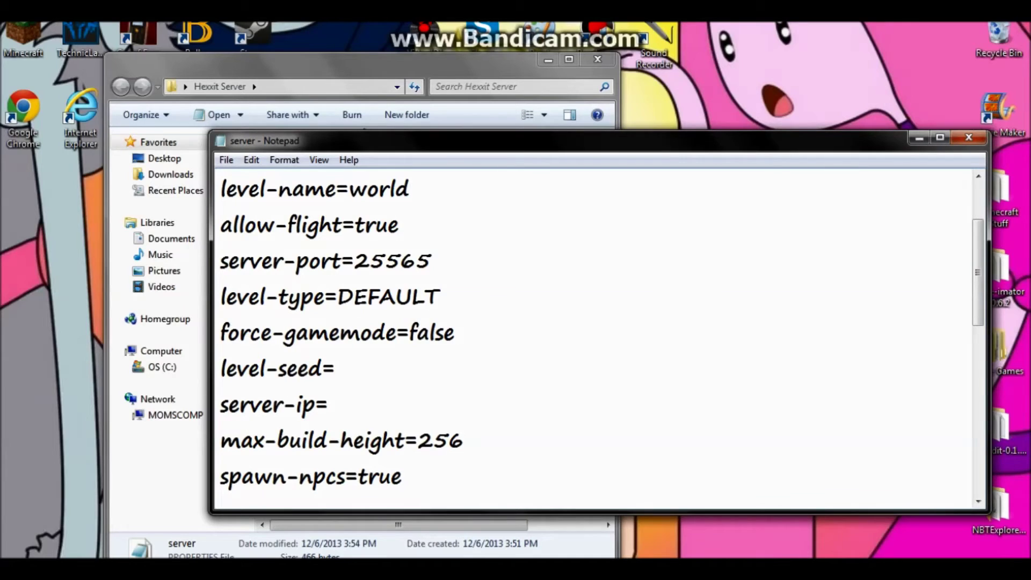
pyautogui.rightClick(338, 191)
pyautogui.click(375, 258)
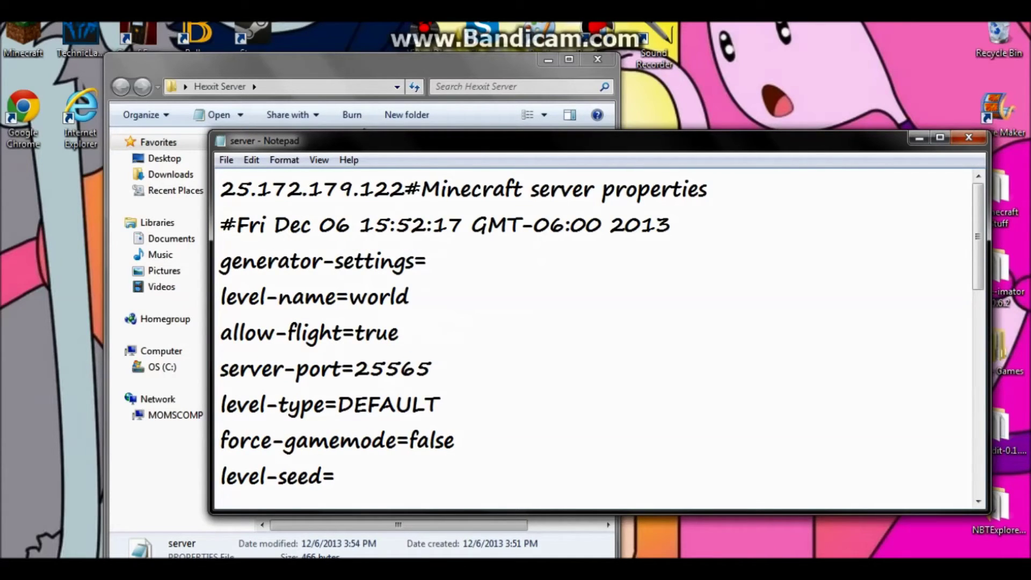
pyautogui.press('BackSpace')
pyautogui.press('BackSpace')
pyautogui.press('BackSpace')
pyautogui.press('BackSpace')
pyautogui.press('BackSpace')
pyautogui.press('BackSpace')
pyautogui.press('BackSpace')
pyautogui.press('BackSpace')
pyautogui.press('BackSpace')
pyautogui.press('BackSpace')
pyautogui.press('BackSpace')
pyautogui.press('BackSpace')
pyautogui.press('BackSpace')
pyautogui.press('BackSpace')
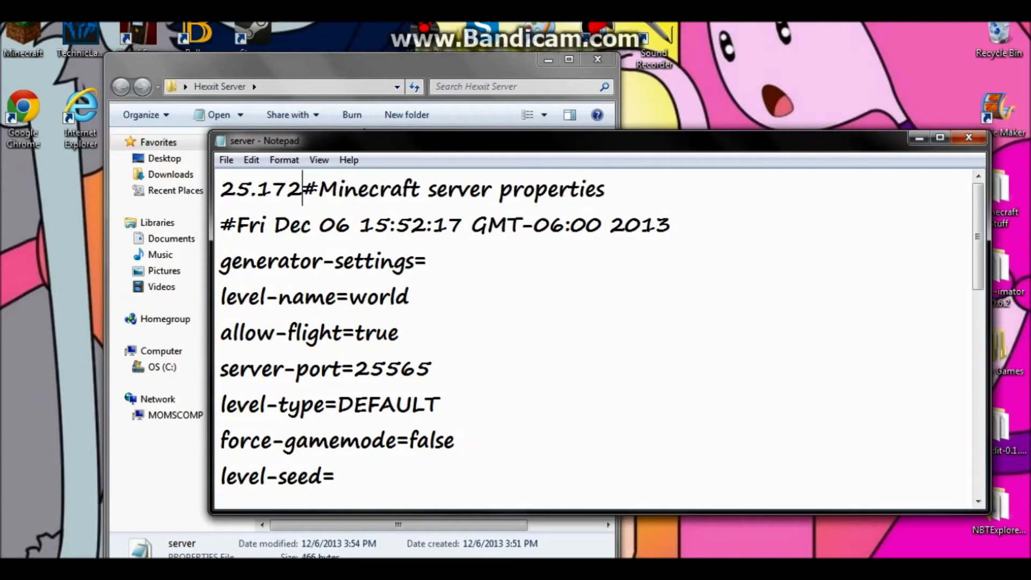
pyautogui.scroll(-2, 596, 338)
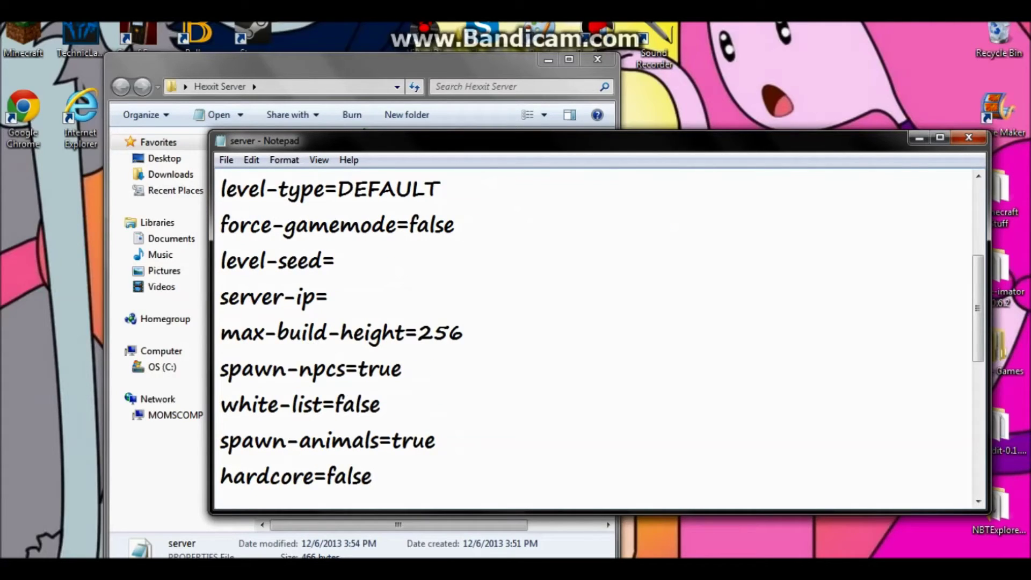
pyautogui.write('25.172.179.122')
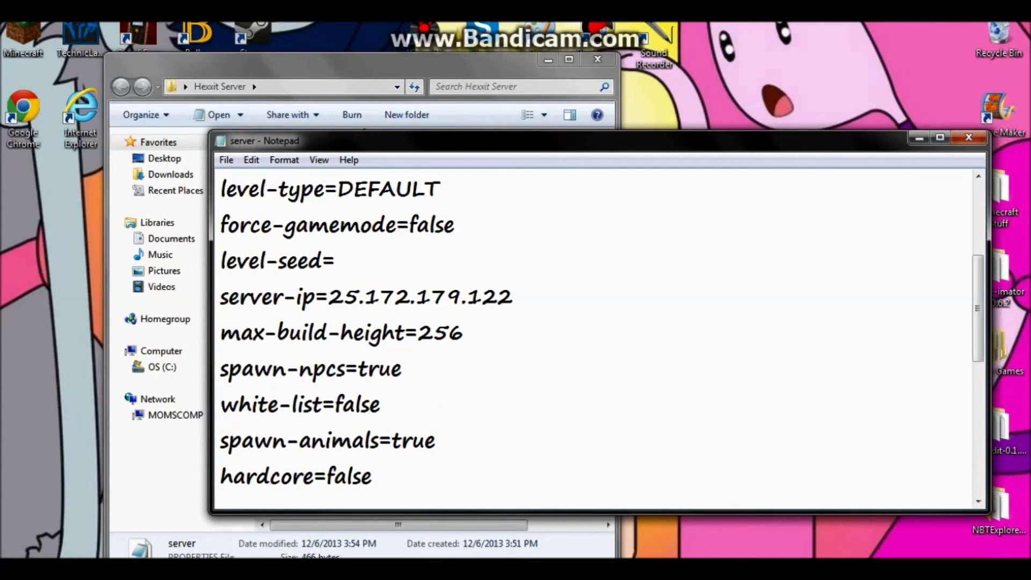
pyautogui.hotkey('alt', 'f')
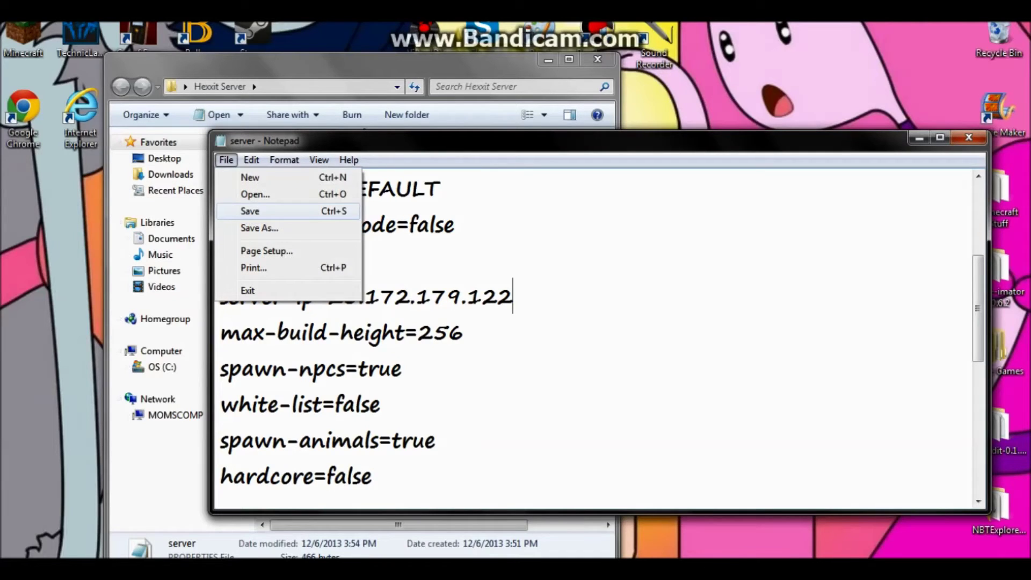
pyautogui.press('s')
pyautogui.click(969, 138)
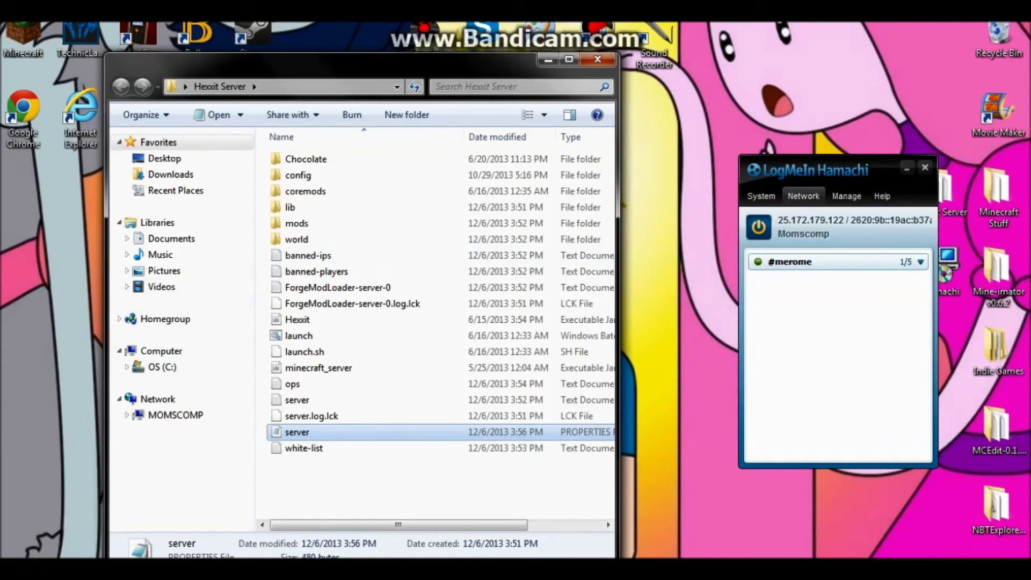
# - Open and cancel the Join an existing network dialog, then close the Hamachi window
pyautogui.click(803, 196)
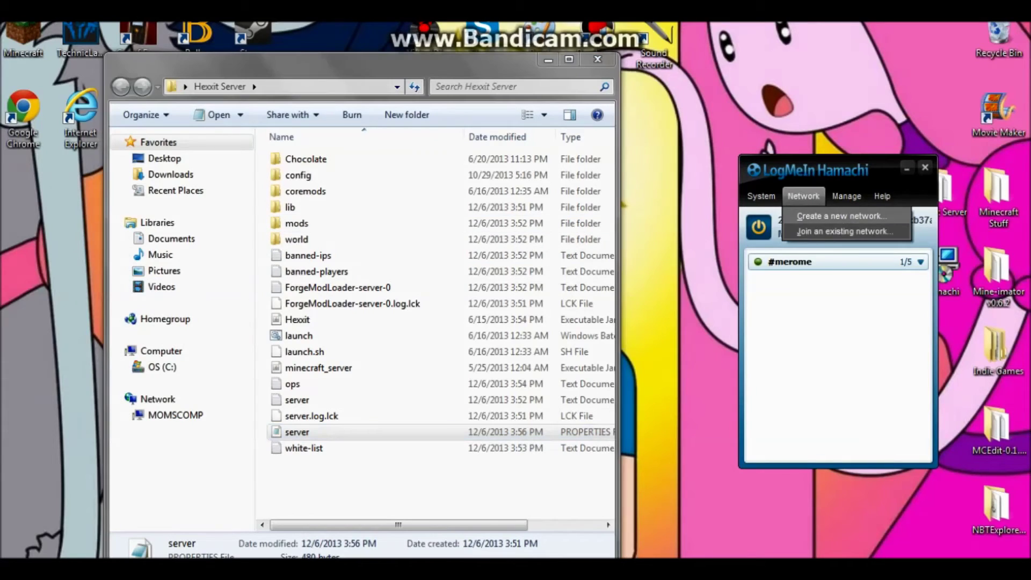
pyautogui.click(844, 232)
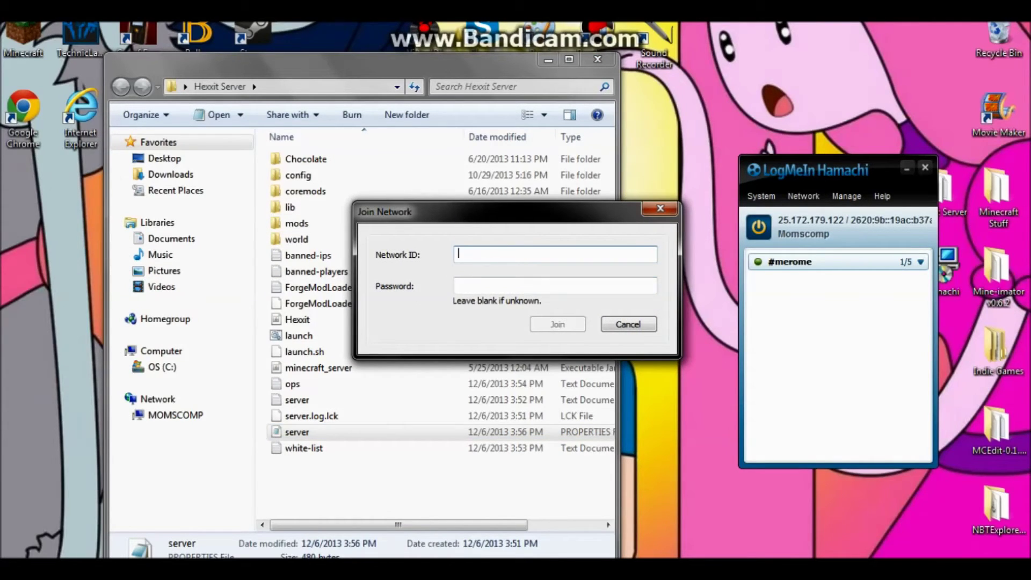
pyautogui.click(660, 208)
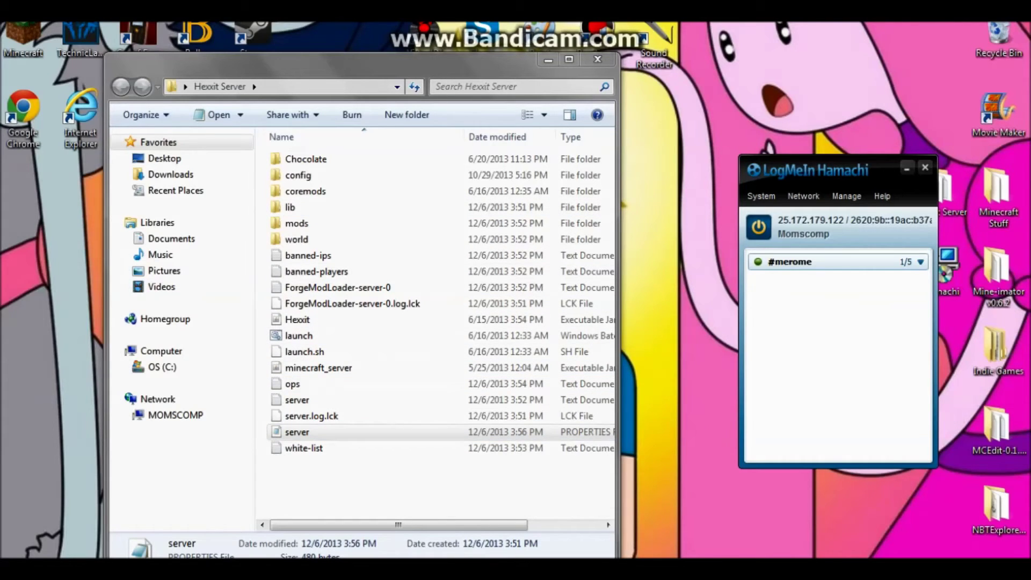
pyautogui.hotkey('alt', 'F4')
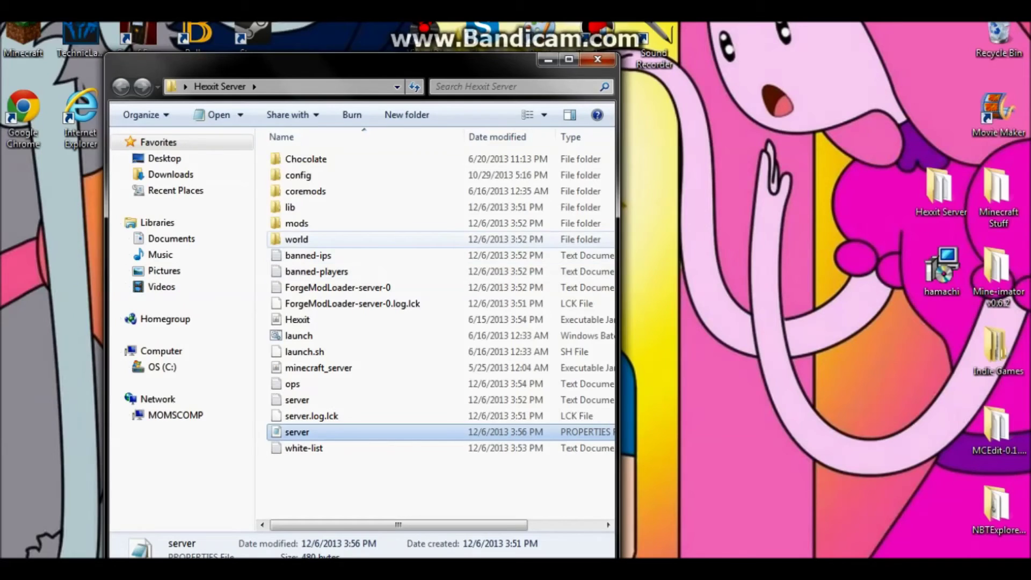
# - Look inside the mods and world folders, returning to the Hexxit Server folder each time
pyautogui.doubleClick(296, 223)
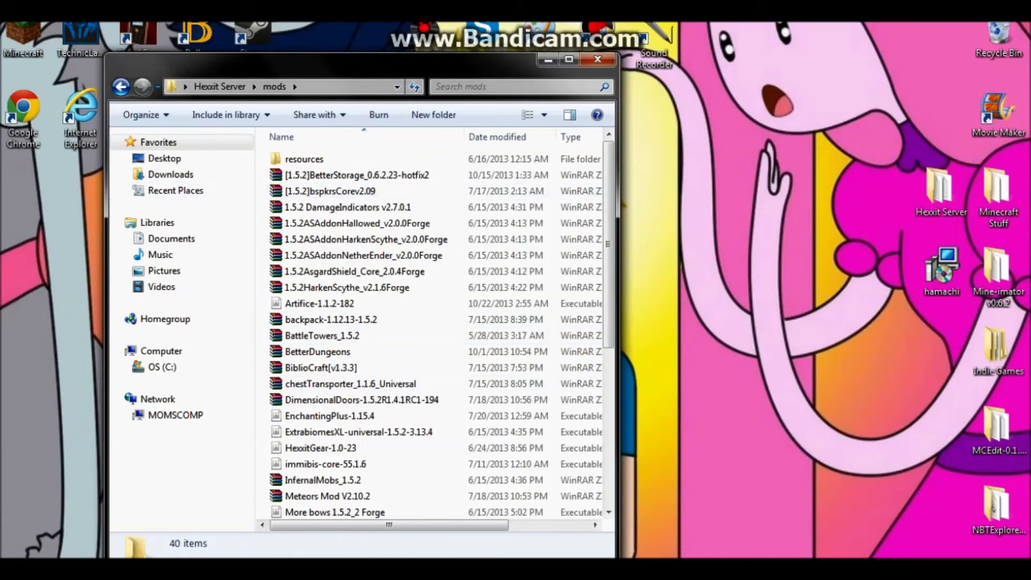
pyautogui.click(121, 86)
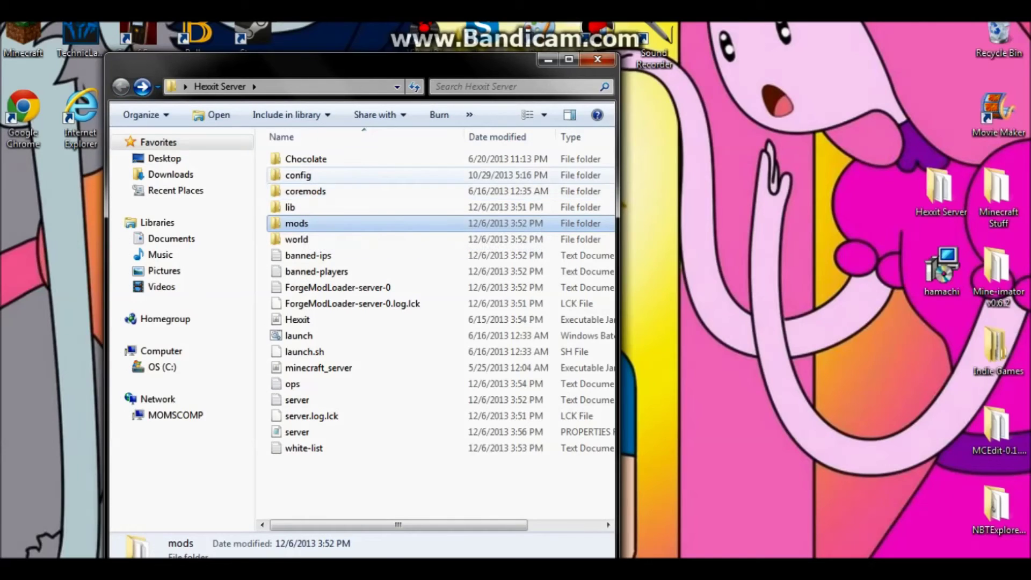
pyautogui.doubleClick(296, 239)
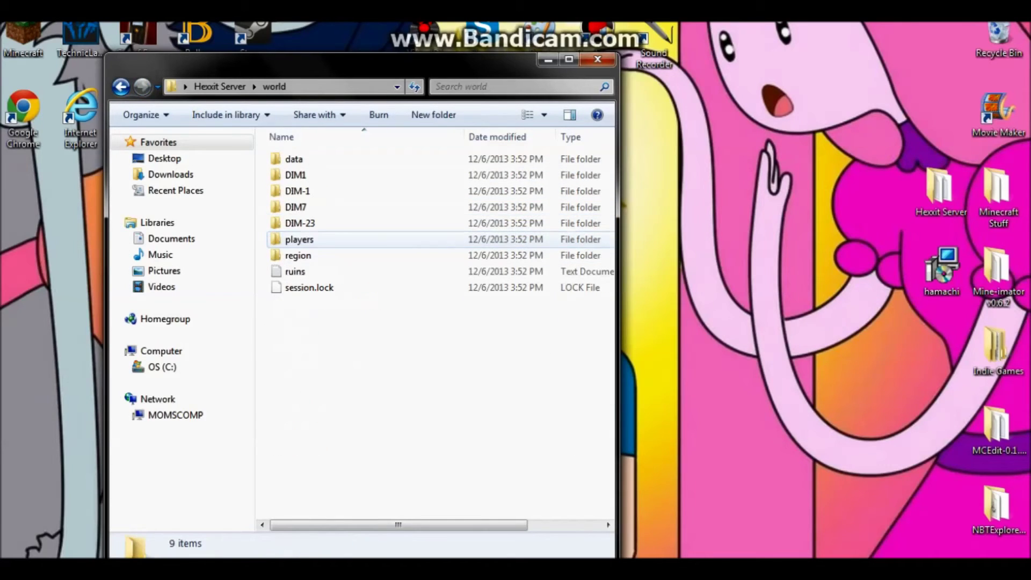
pyautogui.click(121, 87)
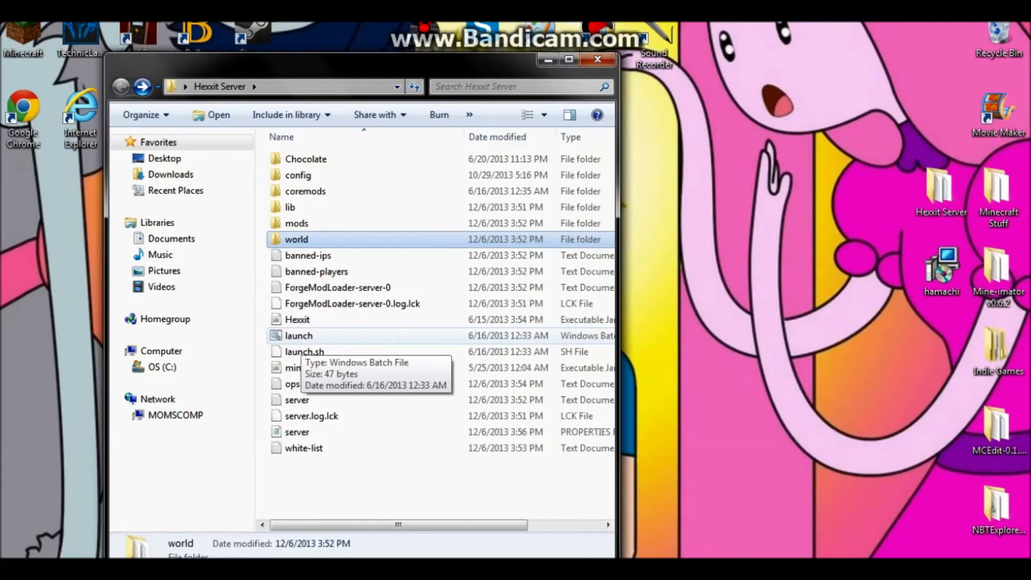
# - Run the launch batch file, minimize the console and folder, and start Technic Launcher
pyautogui.doubleClick(299, 335)
pyautogui.press('Return')
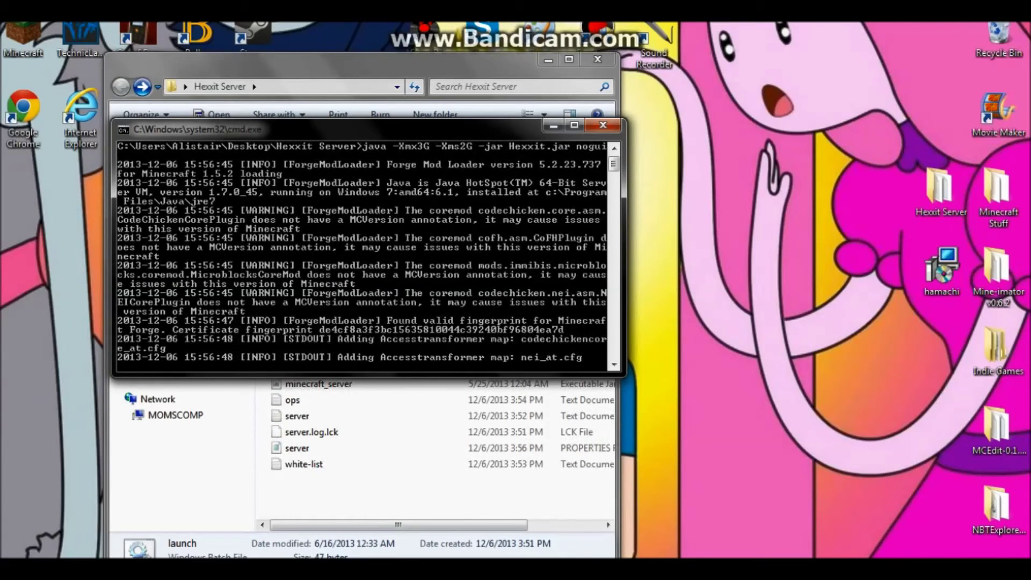
pyautogui.click(554, 125)
pyautogui.click(548, 60)
pyautogui.click(81, 38)
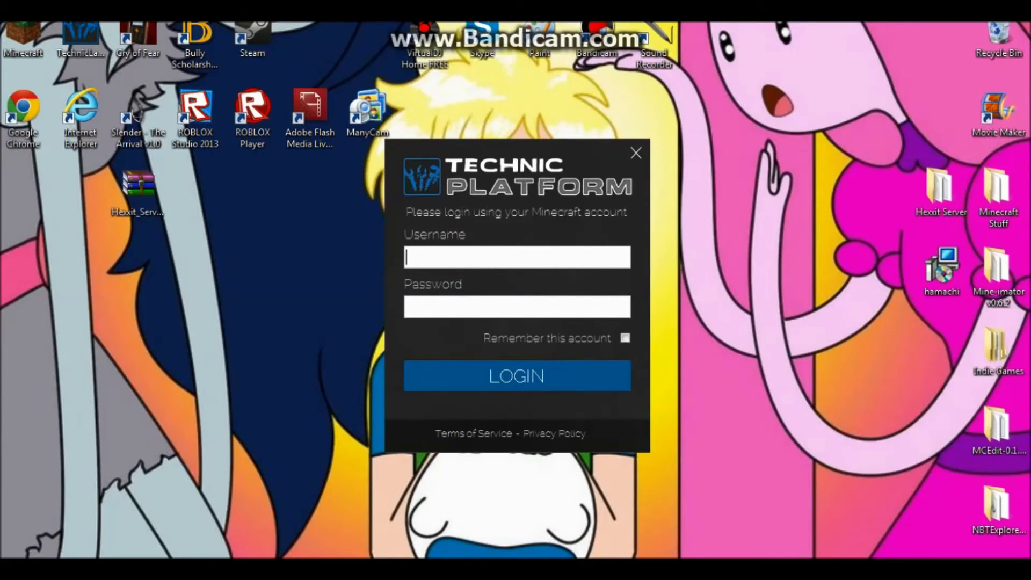
# - Log in to Technic Launcher with the Minecraft account username and credentials
pyautogui.write('xtremeali123')
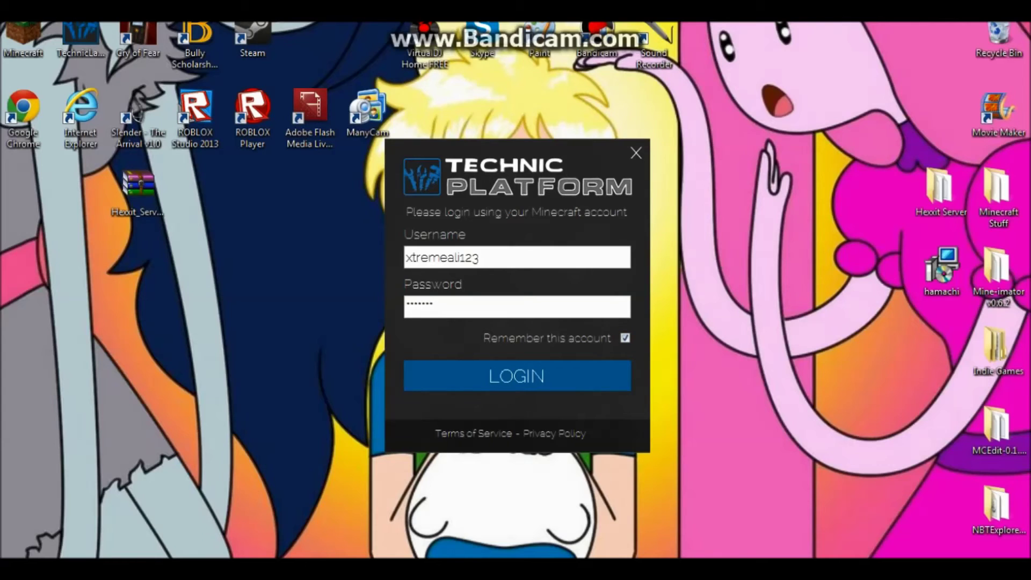
pyautogui.press('Return')
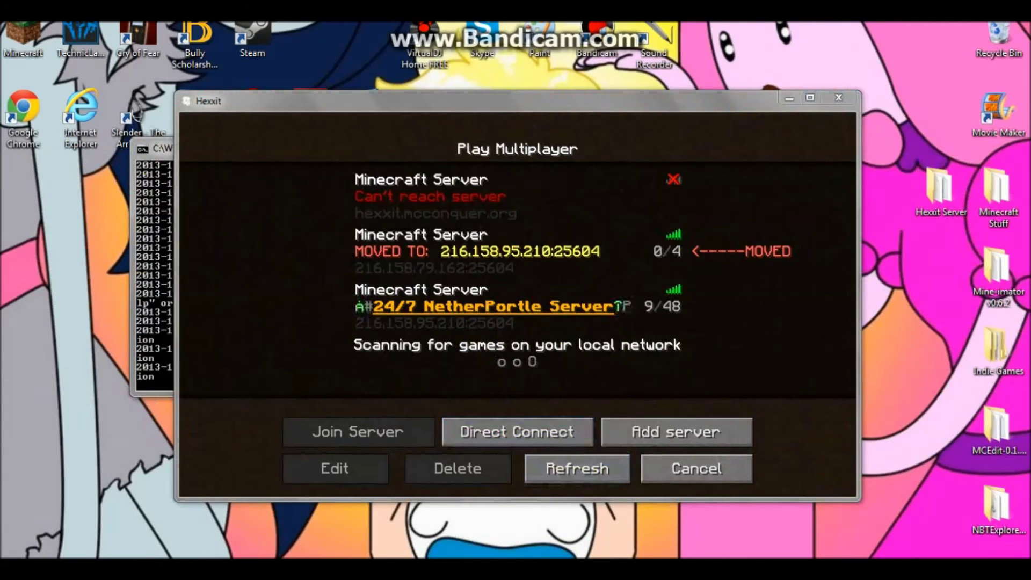
# - Check the server console, then try a Direct Connect to localhost and return after it fails
pyautogui.hotkey('alt', 'Tab')
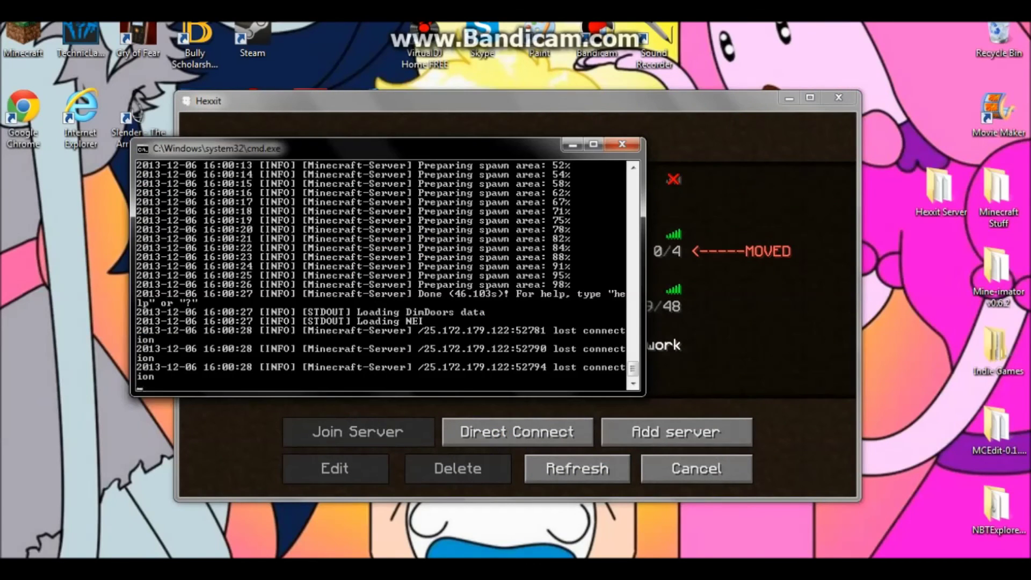
pyautogui.hotkey('alt', 'Tab')
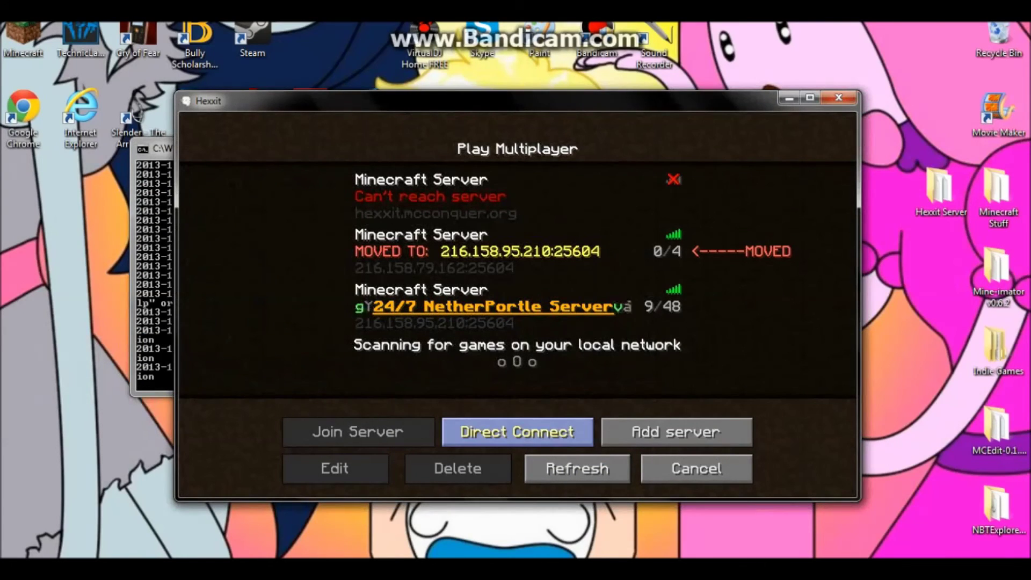
pyautogui.click(516, 432)
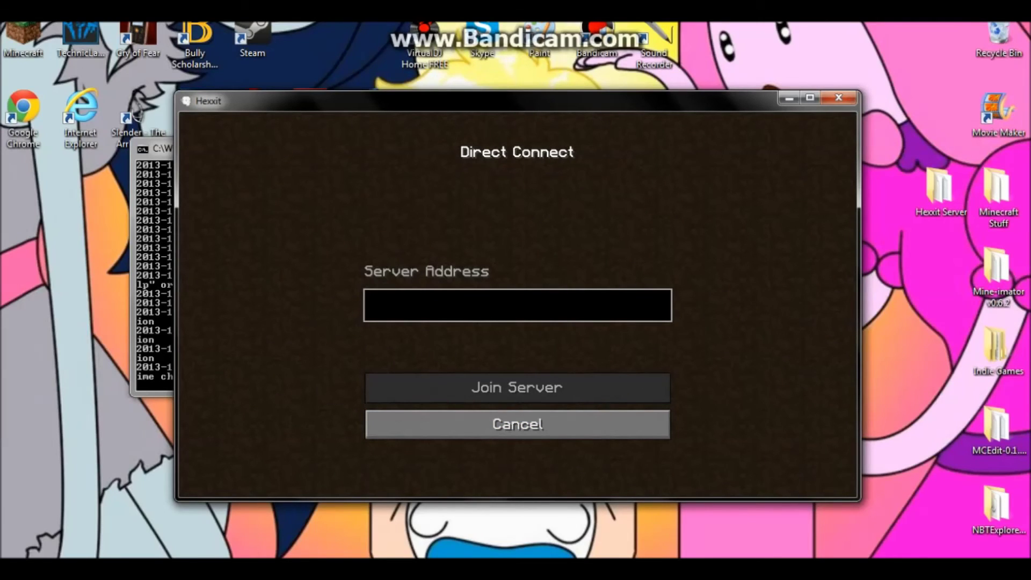
pyautogui.write('localhost')
pyautogui.press('Return')
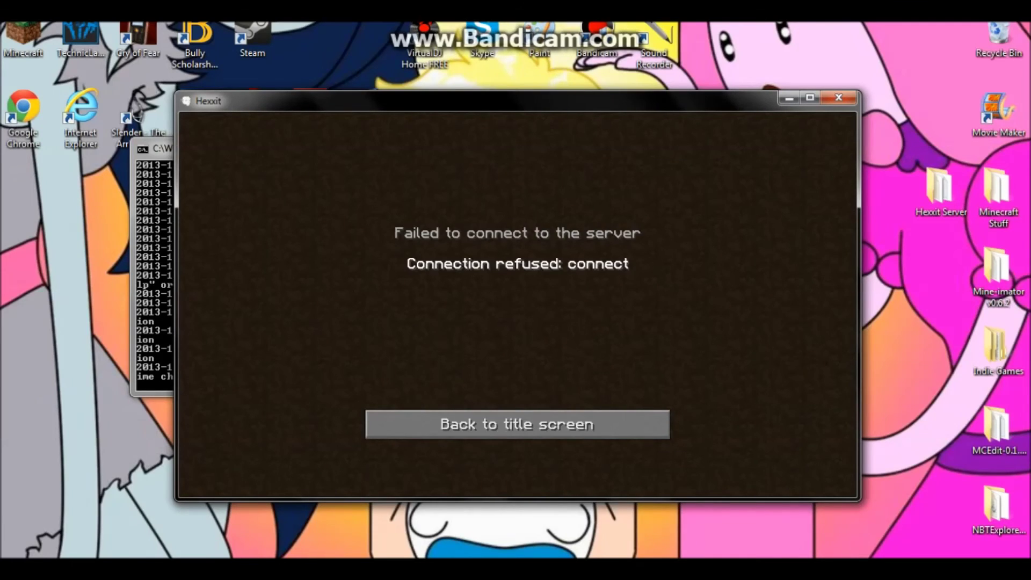
pyautogui.click(517, 424)
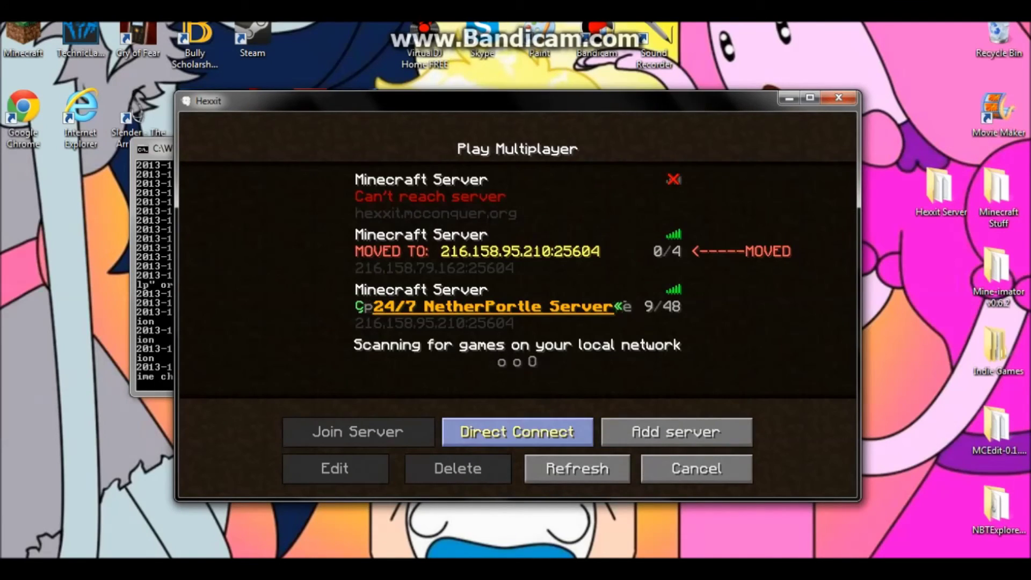
# - Add the server 25.172.179.122 to the list, then select #idgaf and join it
pyautogui.click(676, 431)
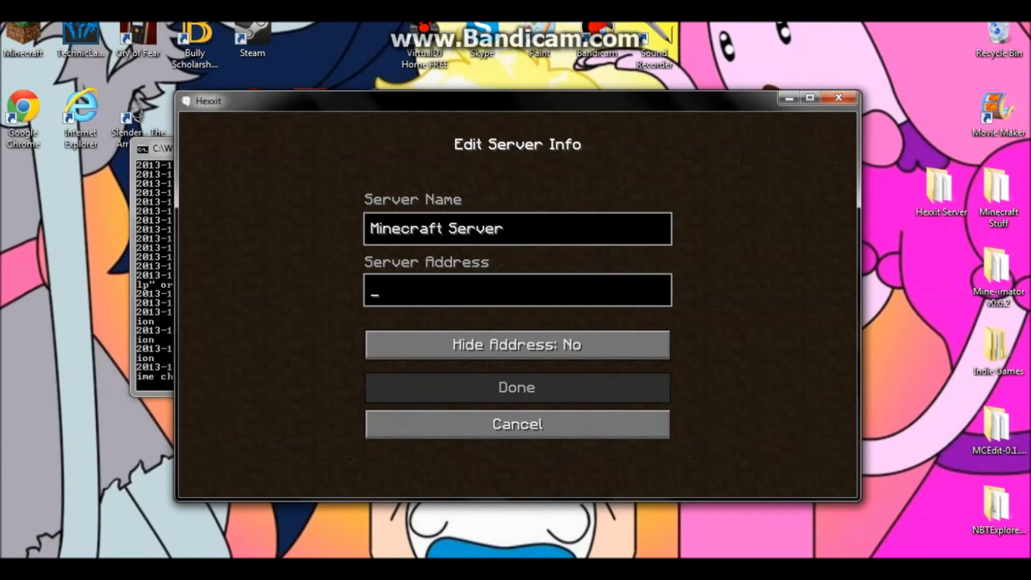
pyautogui.write('25.172.179.122')
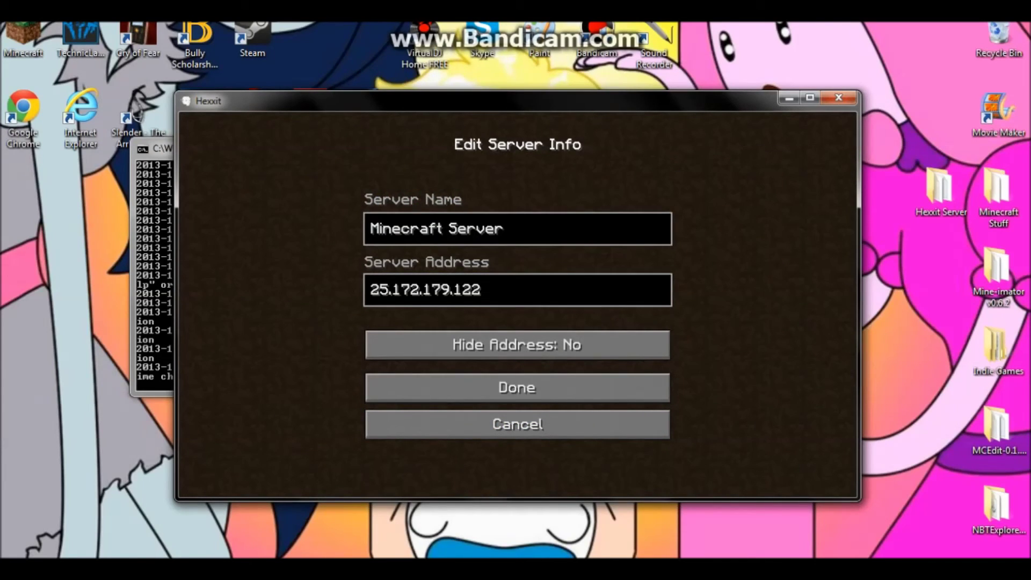
pyautogui.press('Return')
pyautogui.scroll(-2, 518, 279)
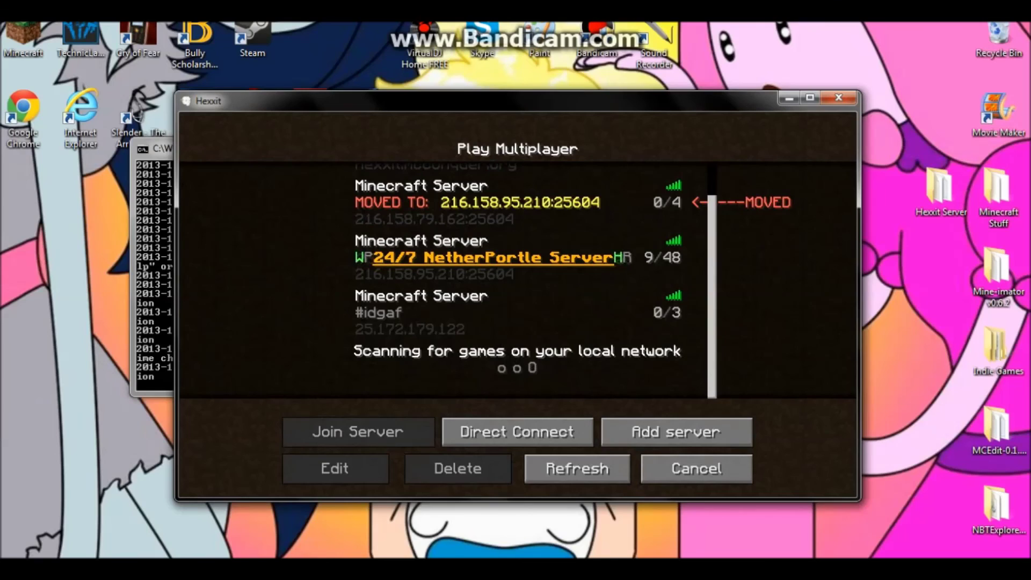
pyautogui.click(518, 311)
pyautogui.click(358, 432)
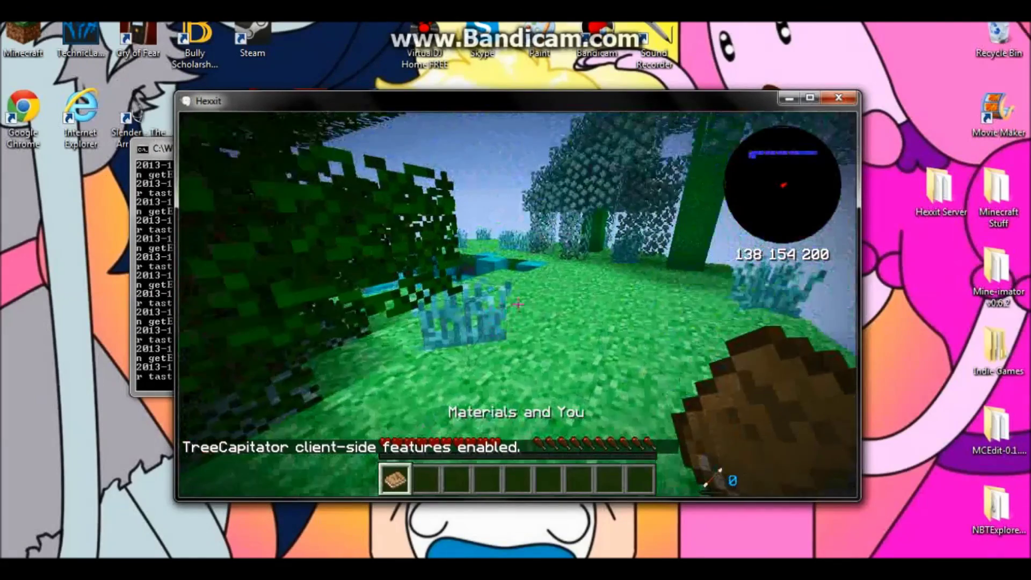
# - Walk from the forest to the grassy shoreline beside the water
pyautogui.press('w')
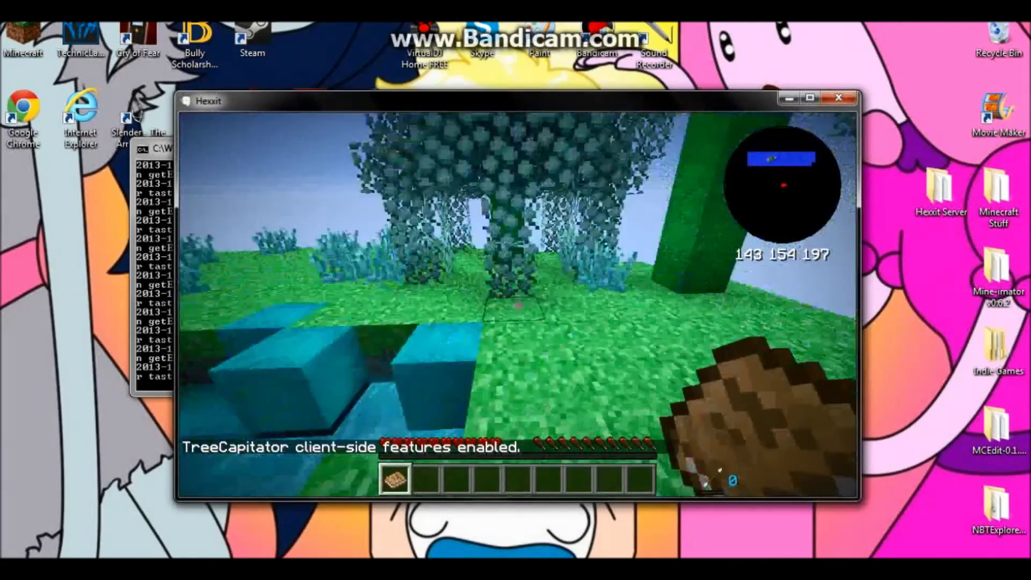
pyautogui.press('w')
pyautogui.press('w')
pyautogui.press('w')
pyautogui.press('w')
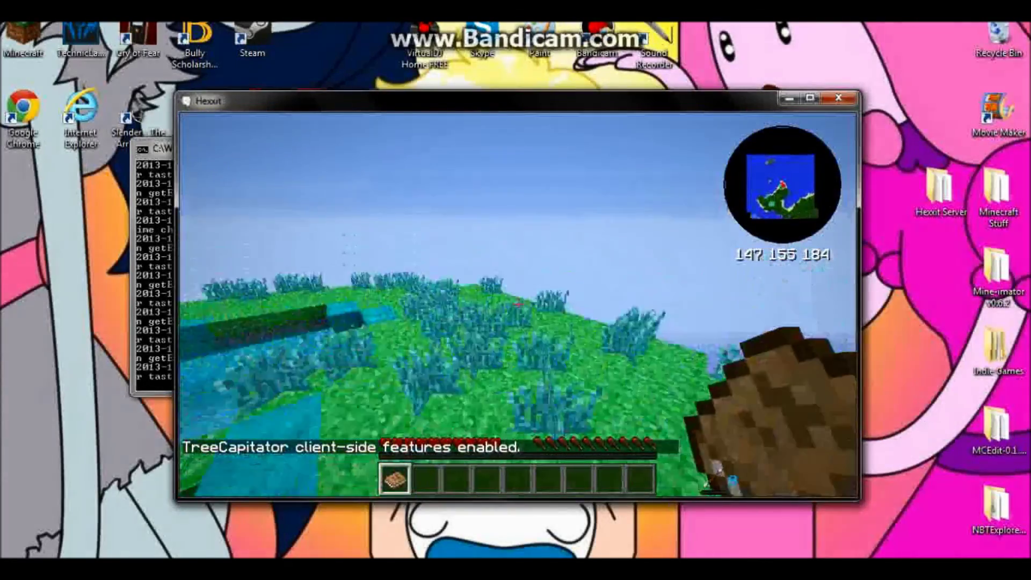
pyautogui.press('w')
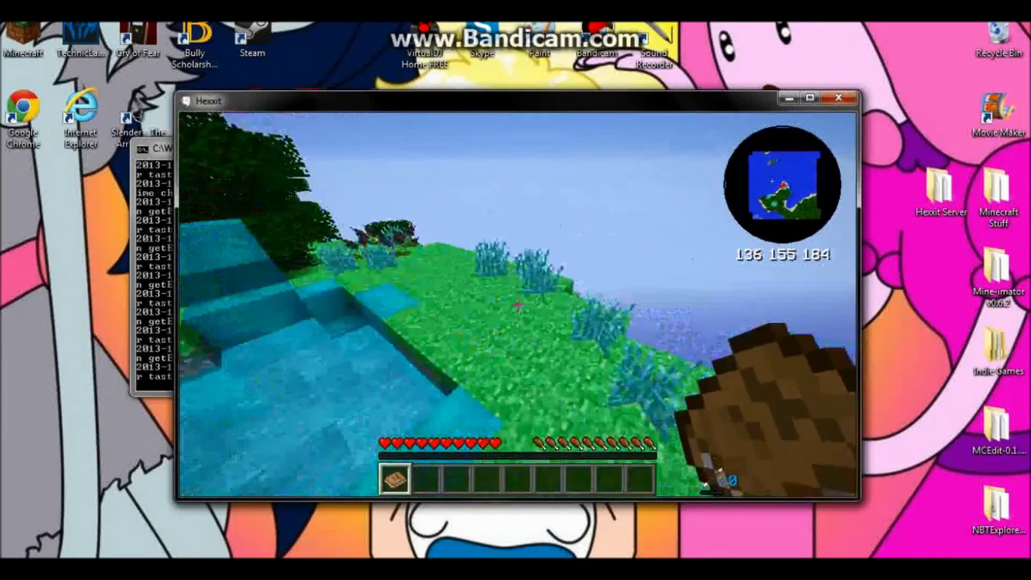
pyautogui.press('w')
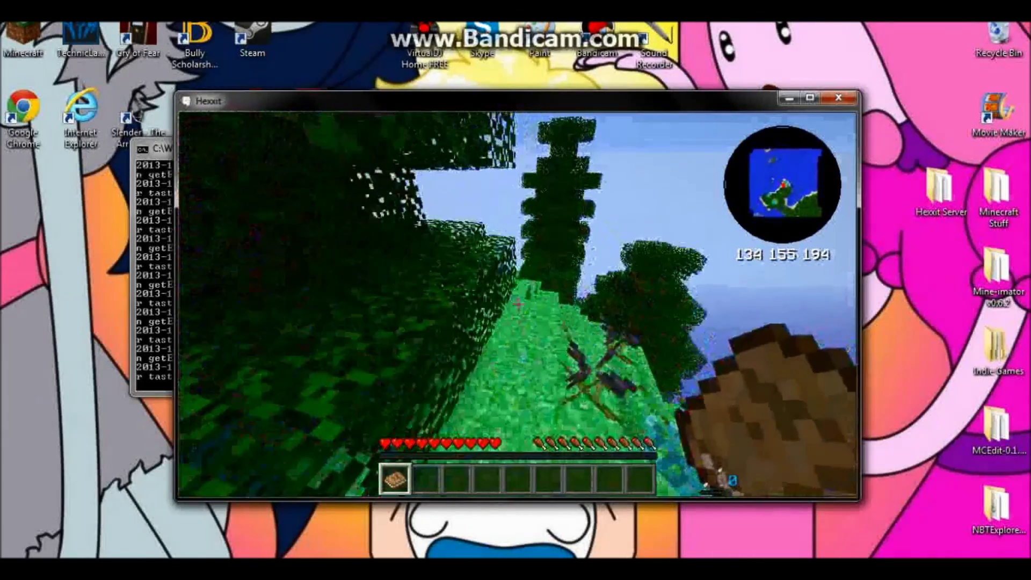